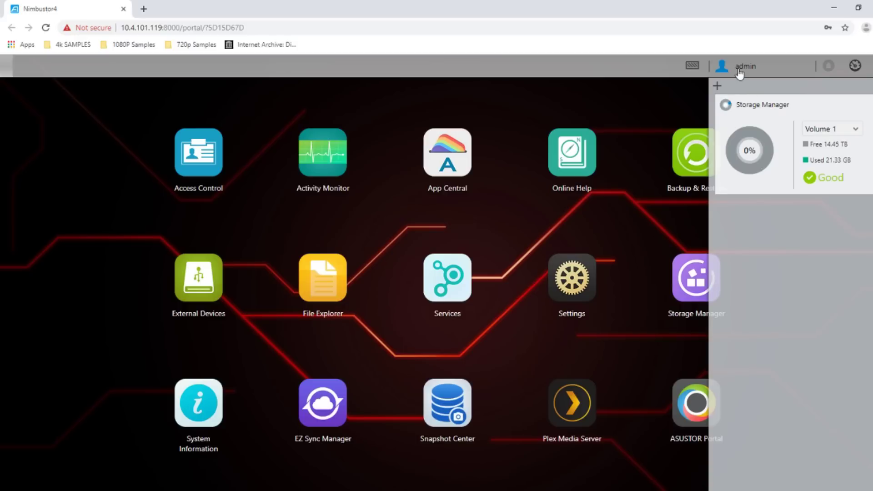
Add the Activity Monitor and Online User widgets to the widget panel
{"action": "left_click", "coordinate": [717, 84]}
{"action": "left_click", "coordinate": [672, 119]}
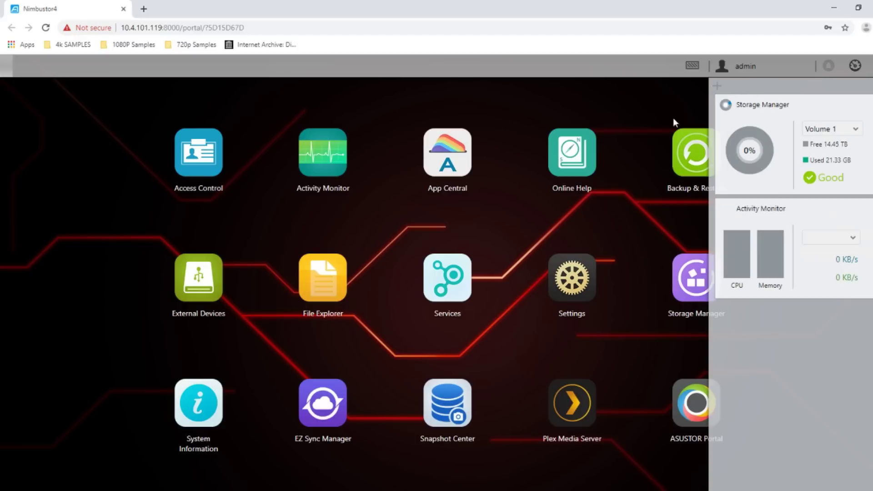
{"action": "left_click", "coordinate": [717, 85]}
{"action": "left_click", "coordinate": [690, 142]}
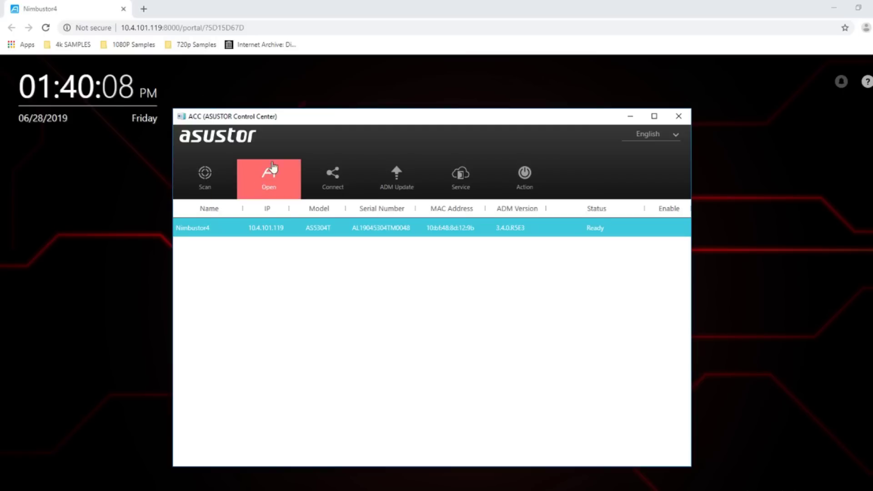
Move Control Center toward the centre, rescan for Nimbustor4, and show its connection options
{"action": "left_click_drag", "start_coordinate": [291, 121], "coordinate": [389, 134]}
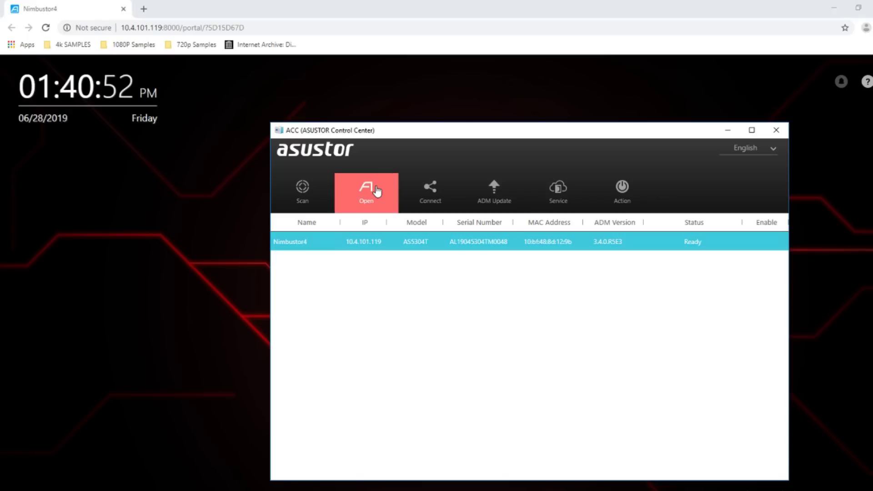
{"action": "left_click", "coordinate": [297, 192]}
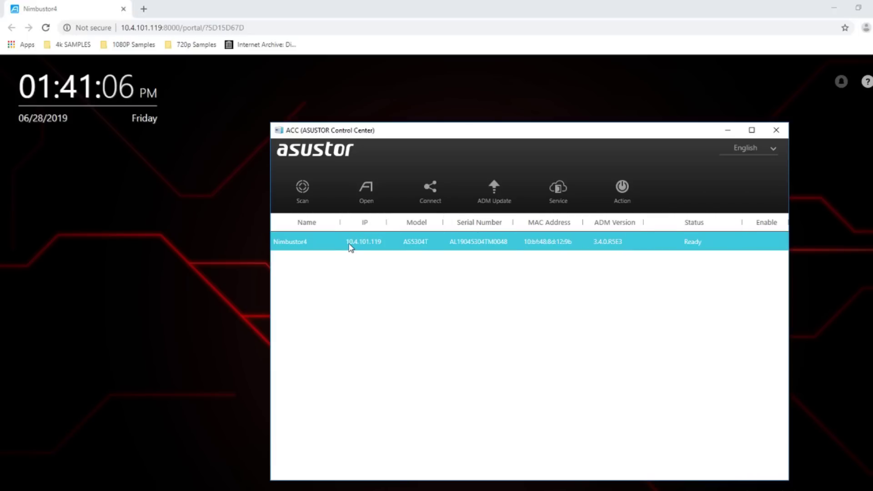
{"action": "left_click", "coordinate": [430, 193]}
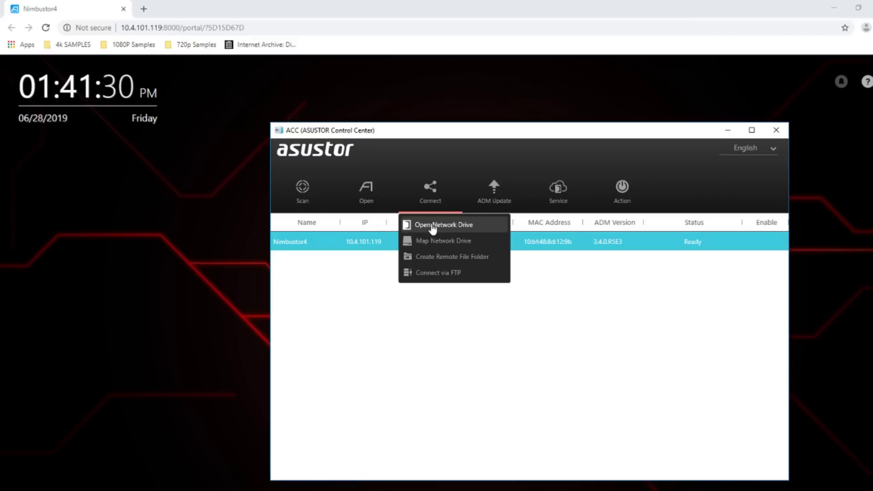
Start mapping Nimbustor4 as a network drive, signing in with the admin username and password
{"action": "left_click", "coordinate": [432, 226]}
{"action": "left_click", "coordinate": [450, 204]}
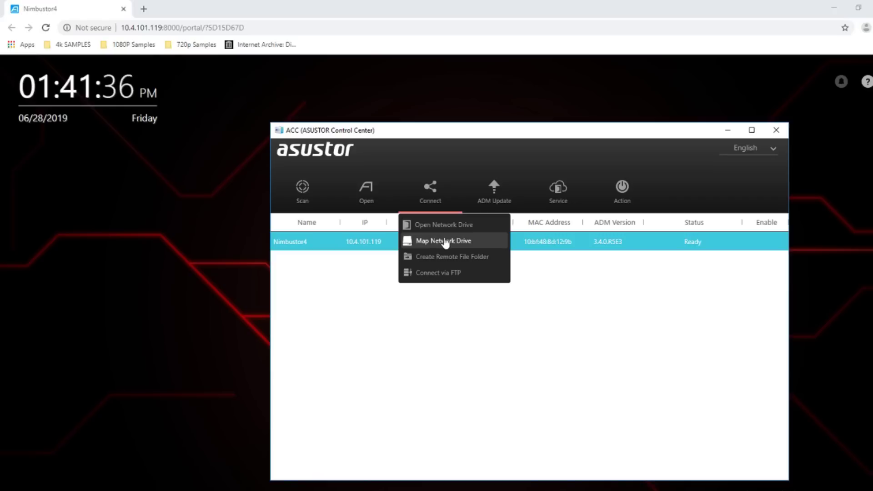
{"action": "left_click", "coordinate": [446, 240]}
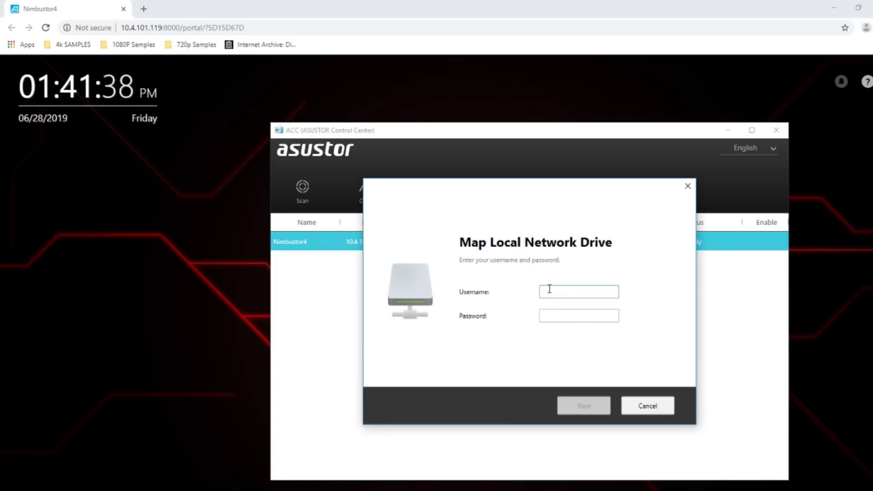
{"action": "type", "text": "admin"}
{"action": "key", "text": "Tab"}
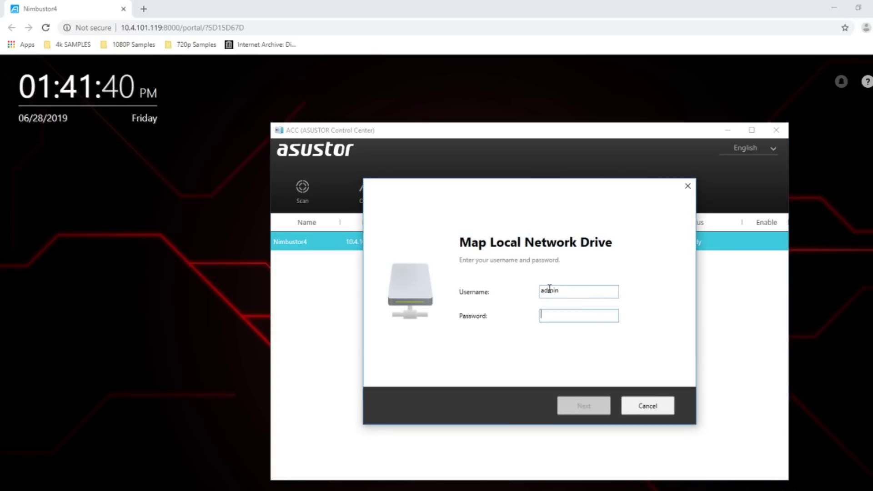
{"action": "type", "text": "*********"}
{"action": "key", "text": "Return"}
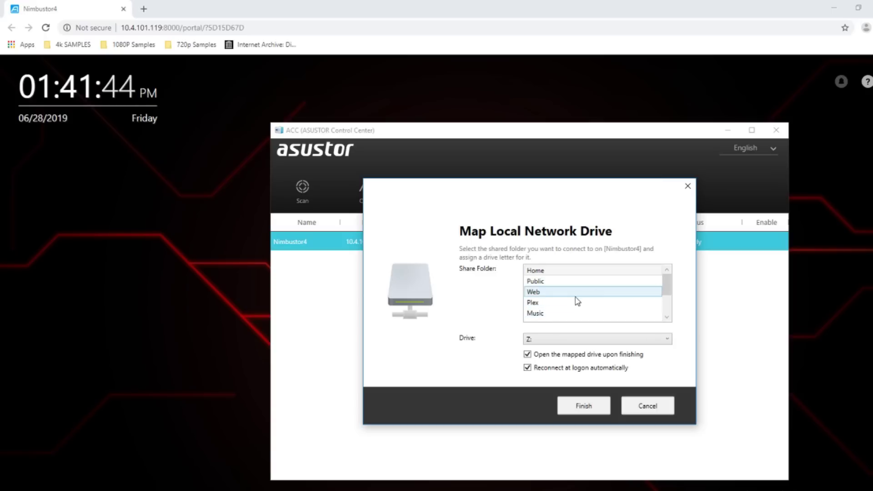
Map the Home shared folder to drive letter G:
{"action": "left_click", "coordinate": [540, 270]}
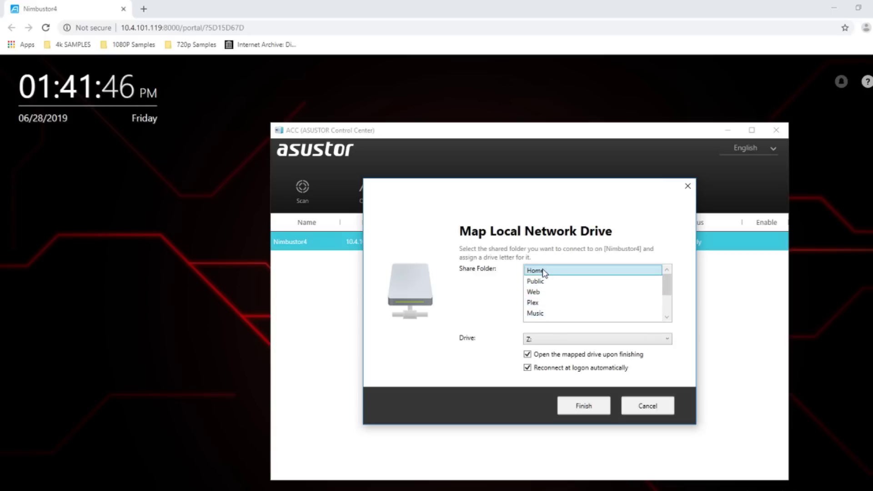
{"action": "left_click", "coordinate": [556, 342]}
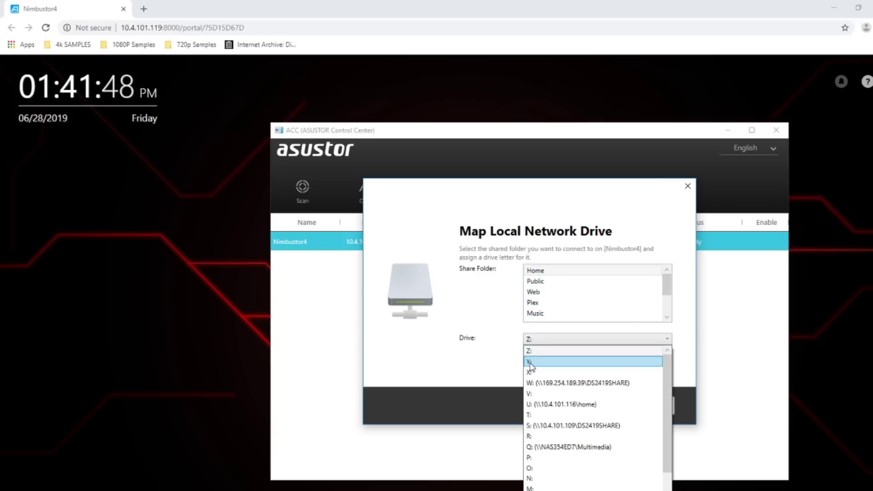
{"action": "scroll", "coordinate": [547, 482], "scroll_direction": "down", "scroll_amount": 2}
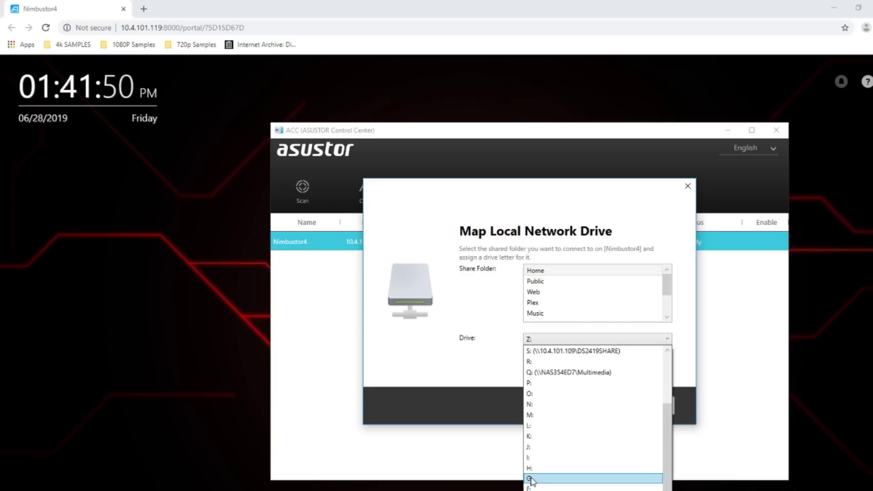
{"action": "left_click", "coordinate": [547, 480]}
{"action": "left_click", "coordinate": [583, 406]}
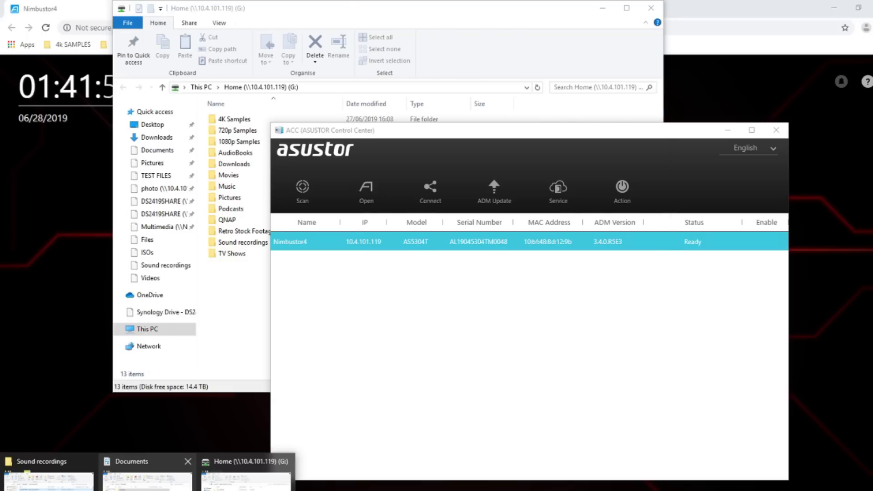
Look through the mapped Home (G:) drive in File Explorer, then close that window
{"action": "left_click", "coordinate": [245, 475]}
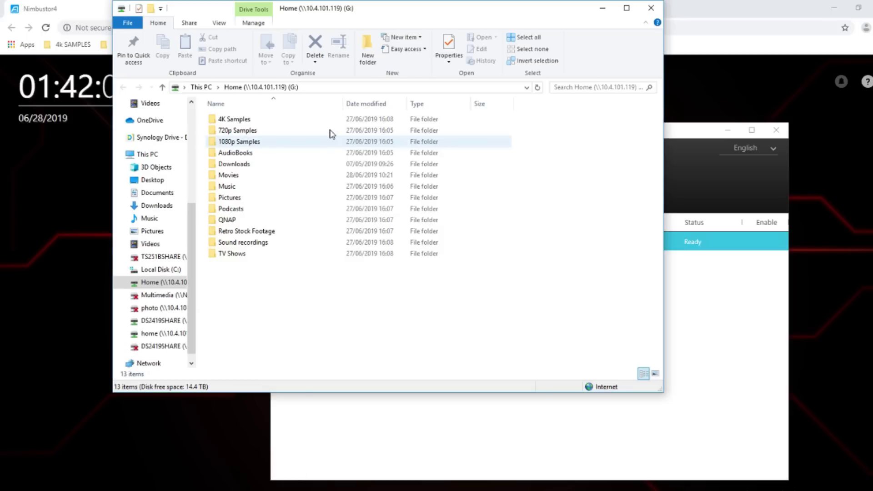
{"action": "key", "text": "alt+Up"}
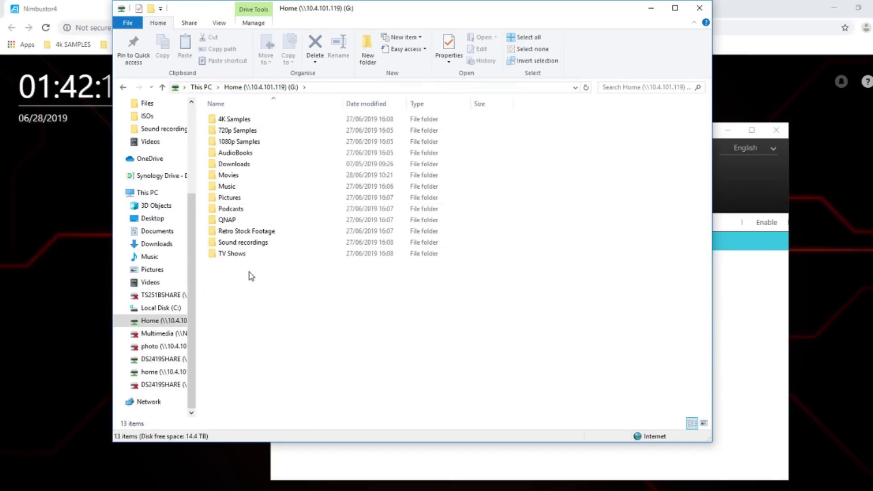
{"action": "left_click", "coordinate": [699, 8]}
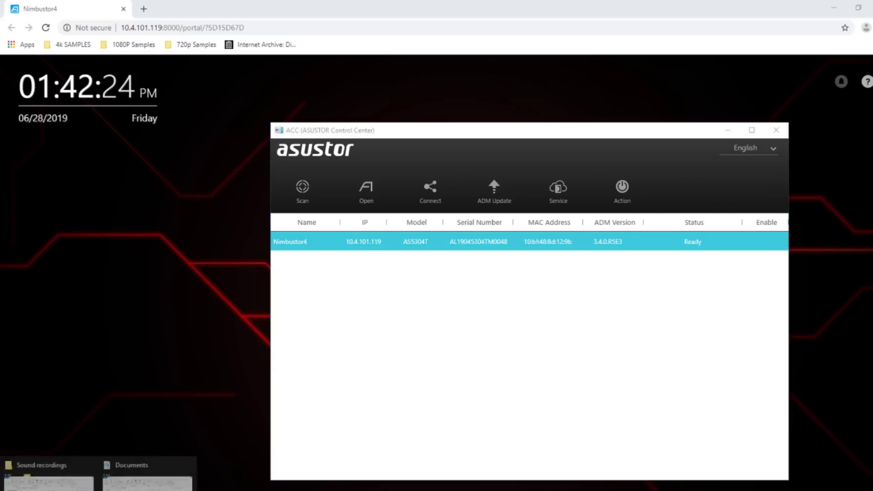
Switch from Control Center back to the Nimbustor4 sign-in page in Chrome
{"action": "mouse_move", "coordinate": [62, 485]}
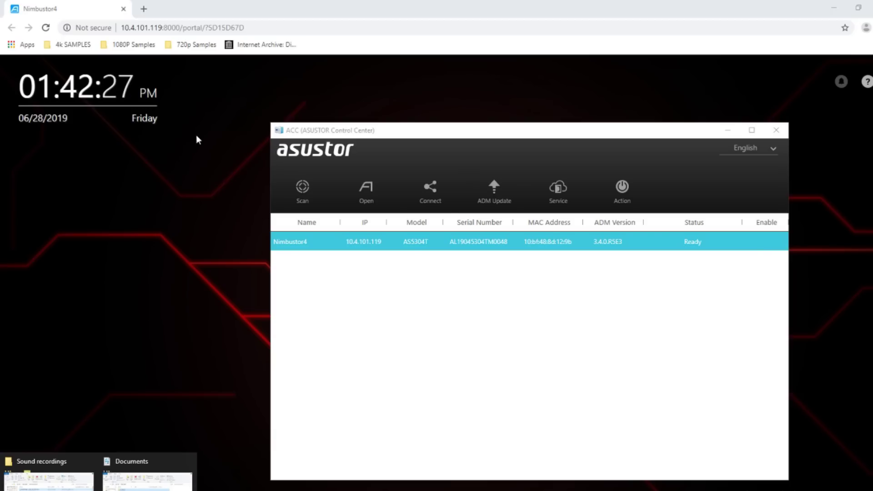
{"action": "left_click", "coordinate": [196, 135]}
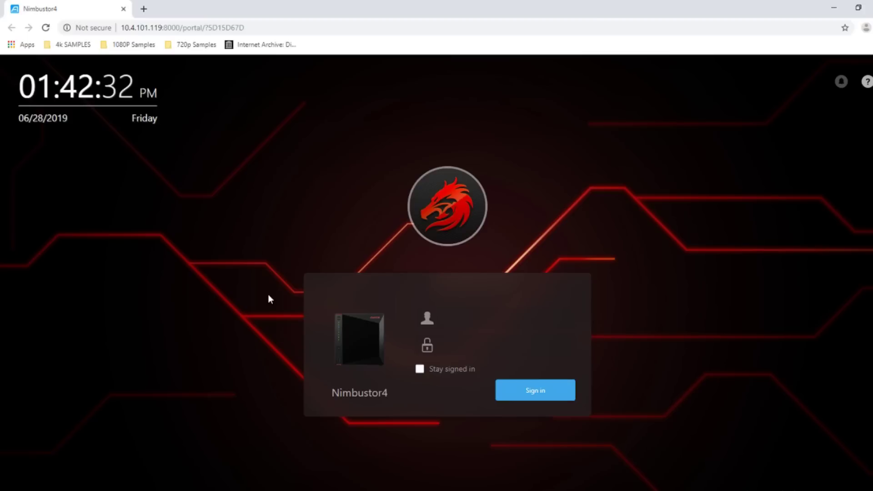
{"action": "left_click", "coordinate": [468, 317]}
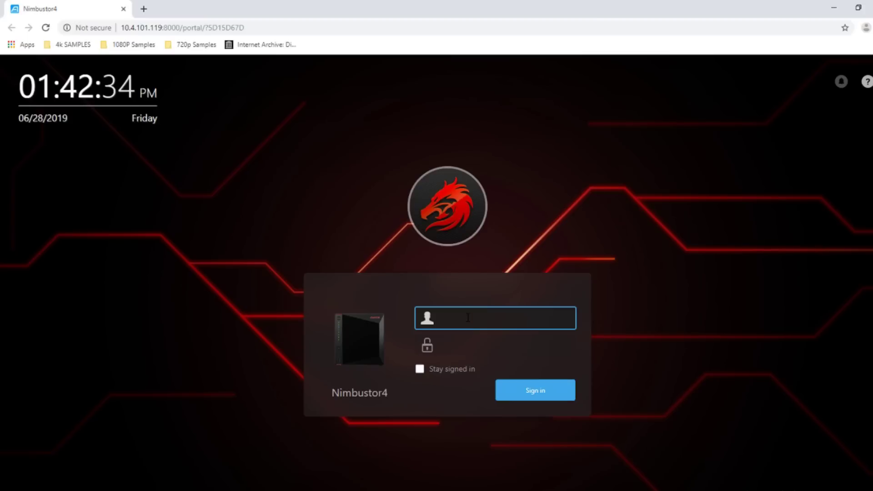
{"action": "left_click", "coordinate": [469, 490]}
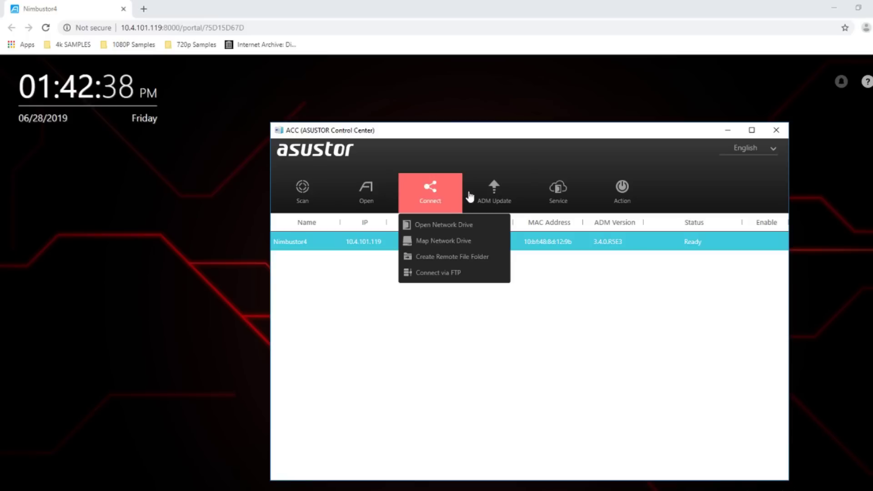
{"action": "left_click", "coordinate": [177, 169]}
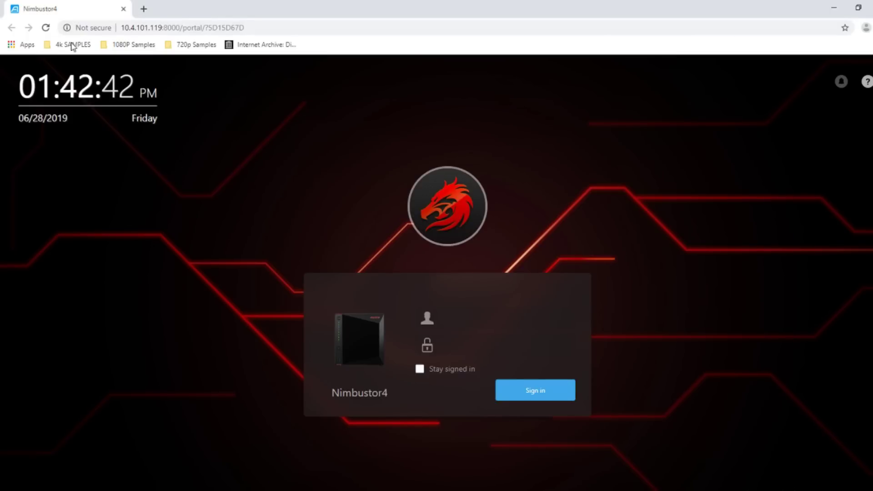
Sign in to ADM with the admin username and its password
{"action": "left_click", "coordinate": [461, 316]}
{"action": "type", "text": "admin"}
{"action": "key", "text": "Tab"}
{"action": "type", "text": "******"}
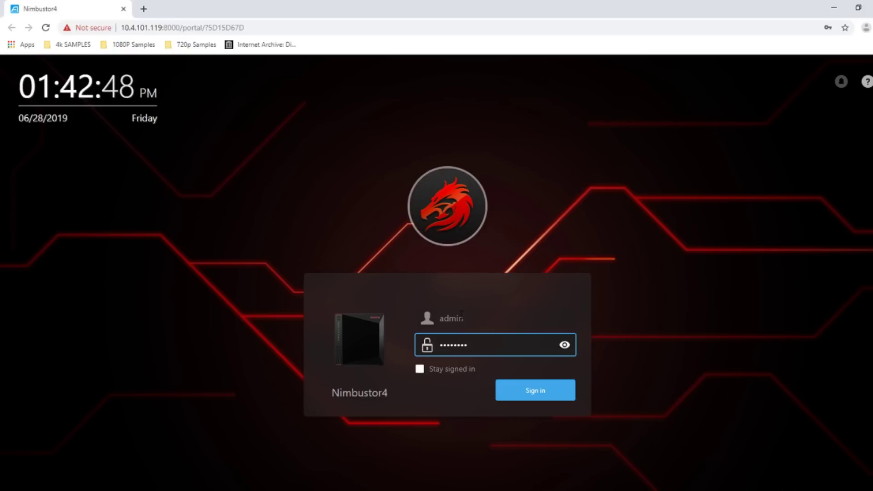
{"action": "key", "text": "Return"}
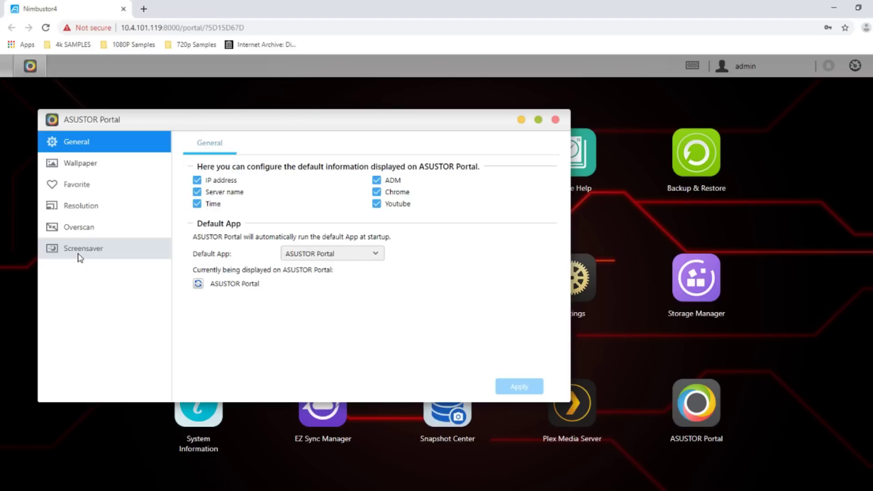
Close the ASUSTOR Portal settings window to reveal the ADM app desktop
{"action": "left_click", "coordinate": [556, 119]}
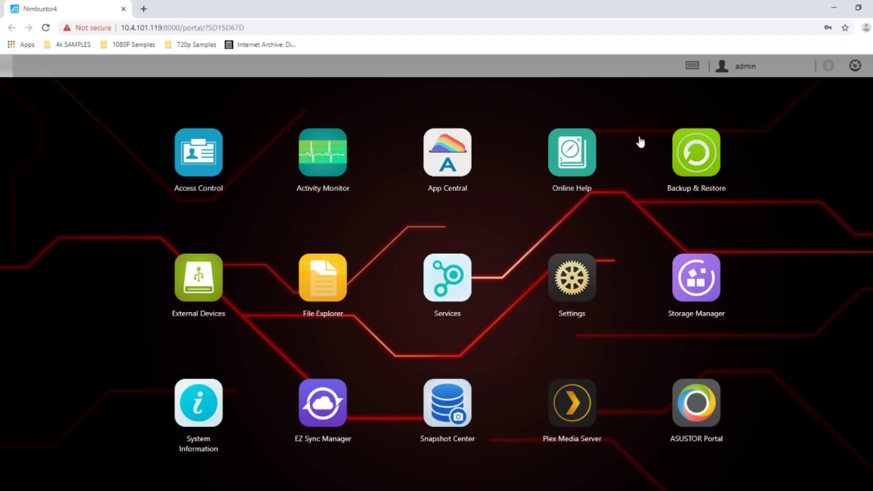
Check the finished background copy tasks in Task Monitor, then bring up the widget side panel
{"action": "left_click", "coordinate": [737, 69]}
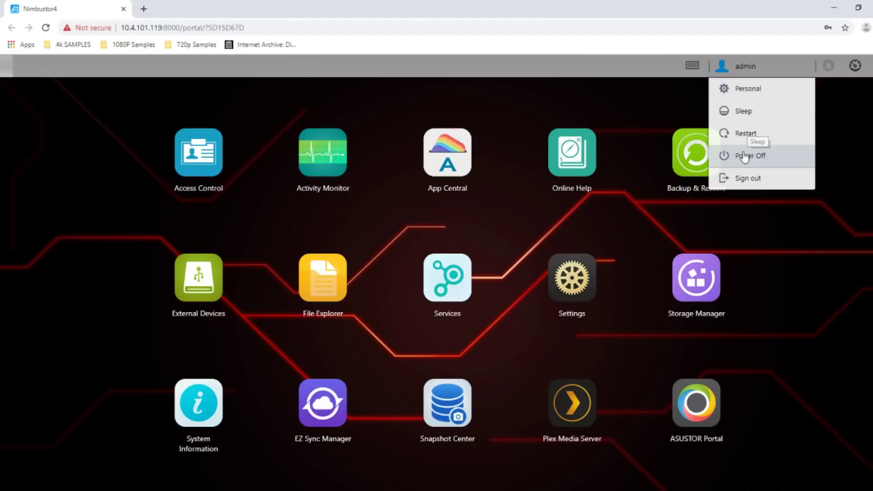
{"action": "left_click", "coordinate": [694, 67]}
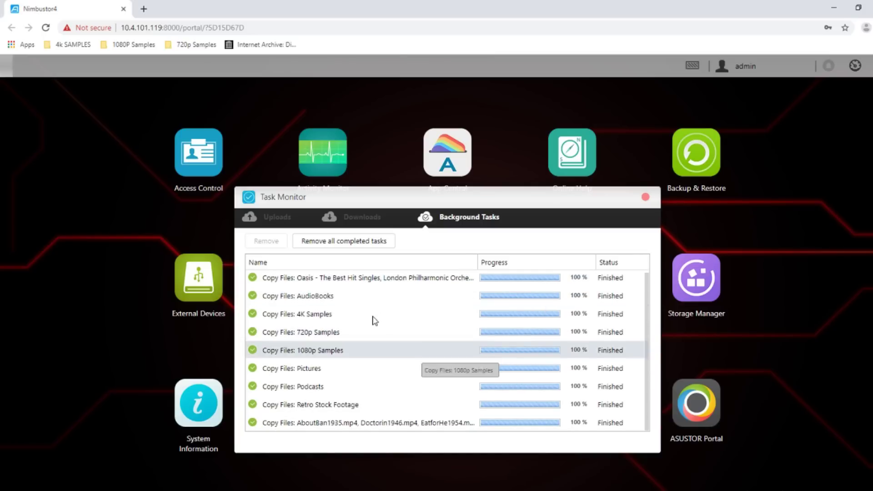
{"action": "left_click", "coordinate": [645, 197]}
{"action": "left_click", "coordinate": [856, 66]}
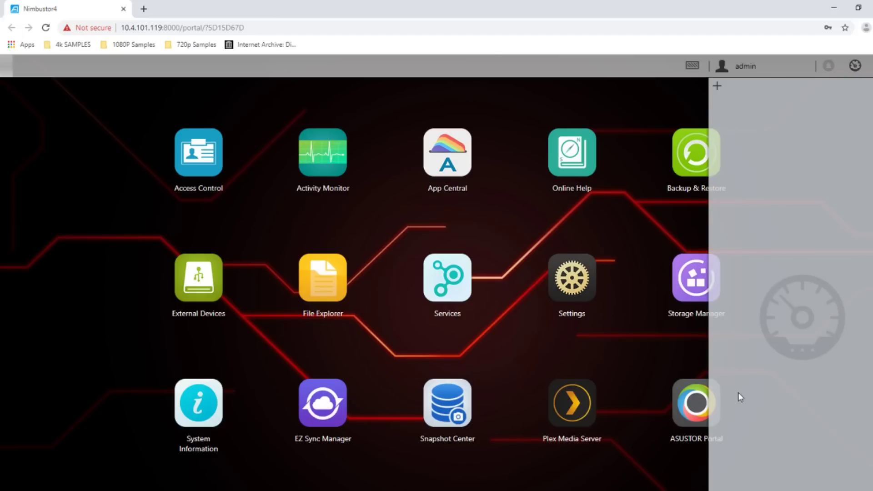
Add Storage Manager, Activity Monitor, Online User and Important logs widgets, then close the panel
{"action": "left_click", "coordinate": [717, 86]}
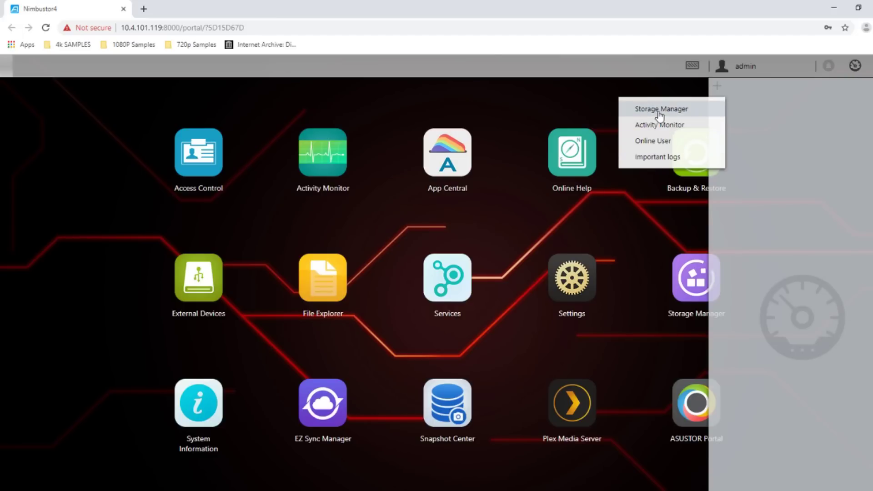
{"action": "left_click", "coordinate": [661, 113]}
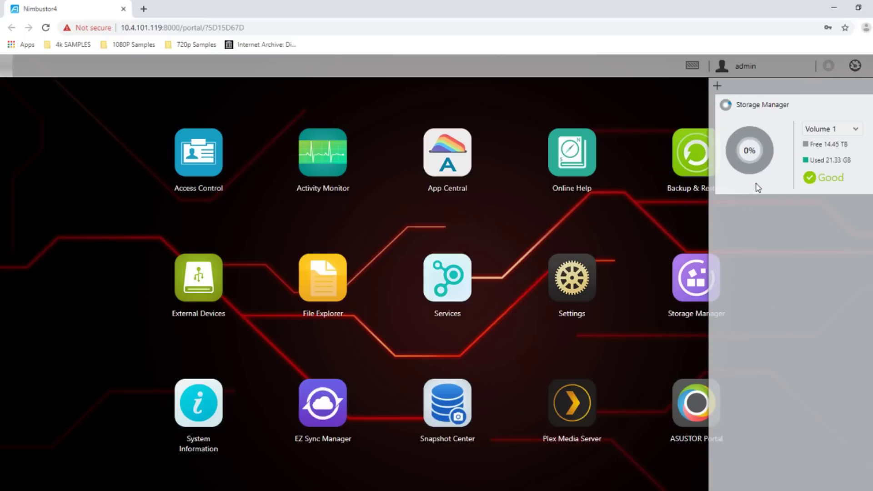
{"action": "left_click", "coordinate": [717, 86]}
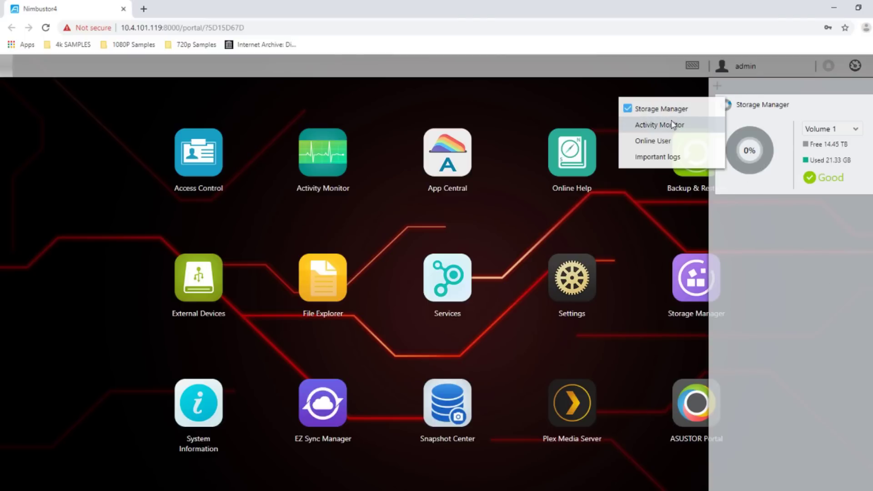
{"action": "left_click", "coordinate": [672, 126]}
{"action": "left_click", "coordinate": [716, 85]}
{"action": "left_click", "coordinate": [687, 141]}
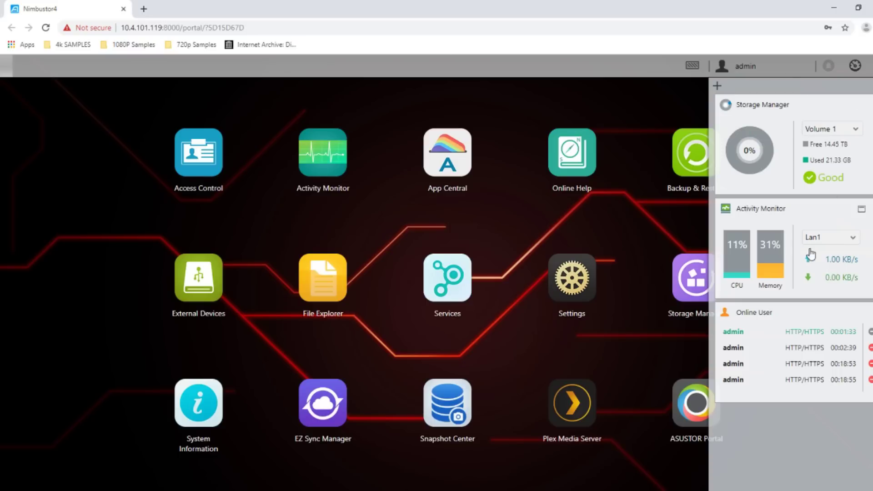
{"action": "left_click", "coordinate": [717, 86]}
{"action": "left_click", "coordinate": [668, 157]}
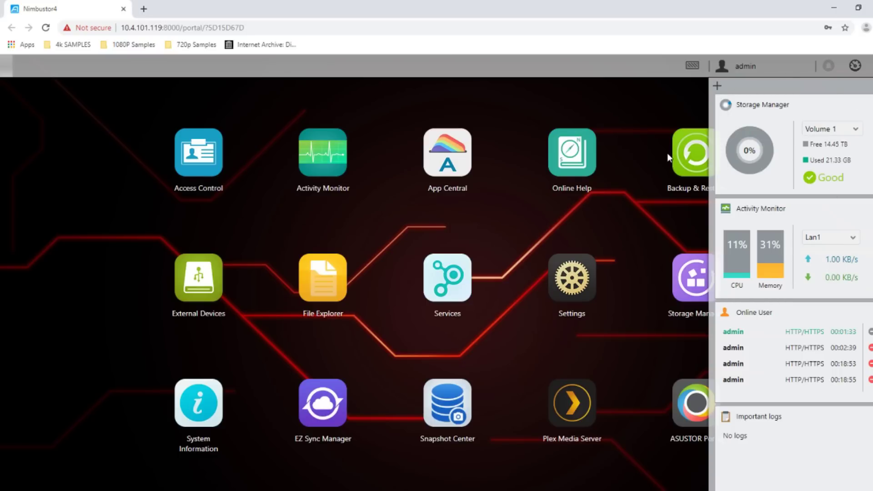
{"action": "left_click", "coordinate": [853, 66]}
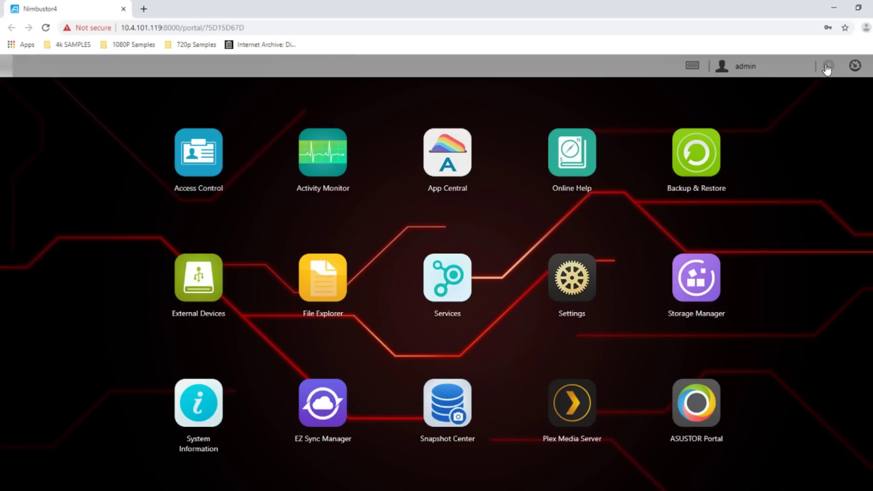
Review the Background Tasks list in Task Monitor and close it again
{"action": "left_click", "coordinate": [4, 68]}
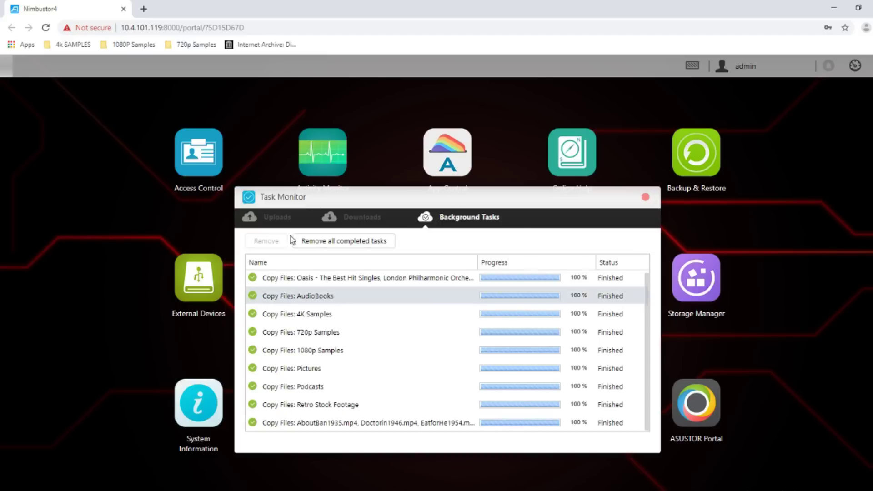
{"action": "left_click", "coordinate": [644, 198]}
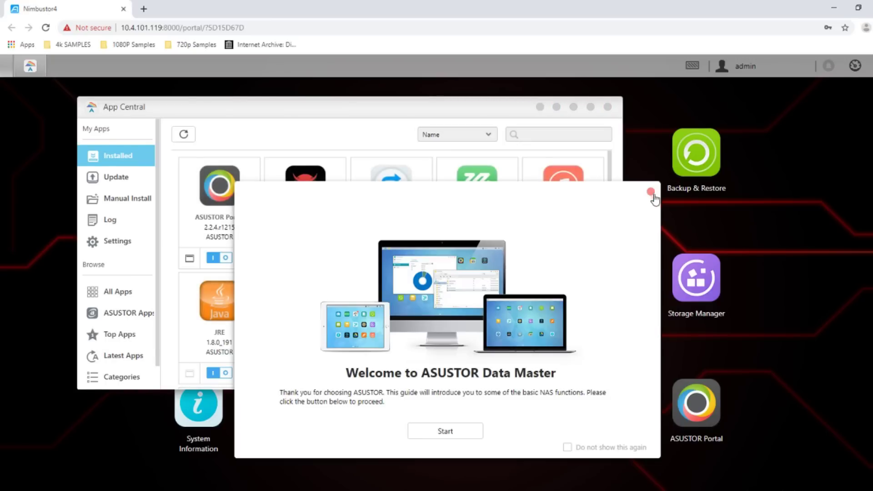
Dismiss the welcome guide, enlarge App Central, and browse ASUSTOR Apps, then All Apps
{"action": "left_click", "coordinate": [650, 191]}
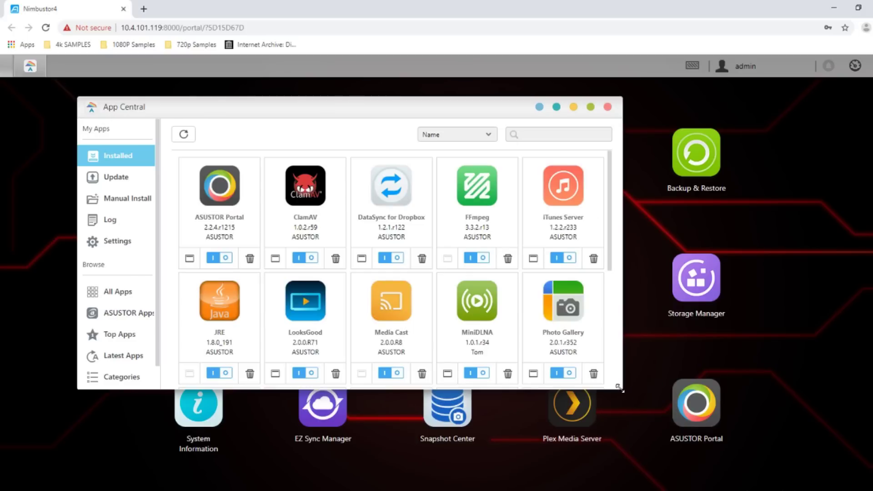
{"action": "left_click_drag", "start_coordinate": [622, 389], "coordinate": [805, 490]}
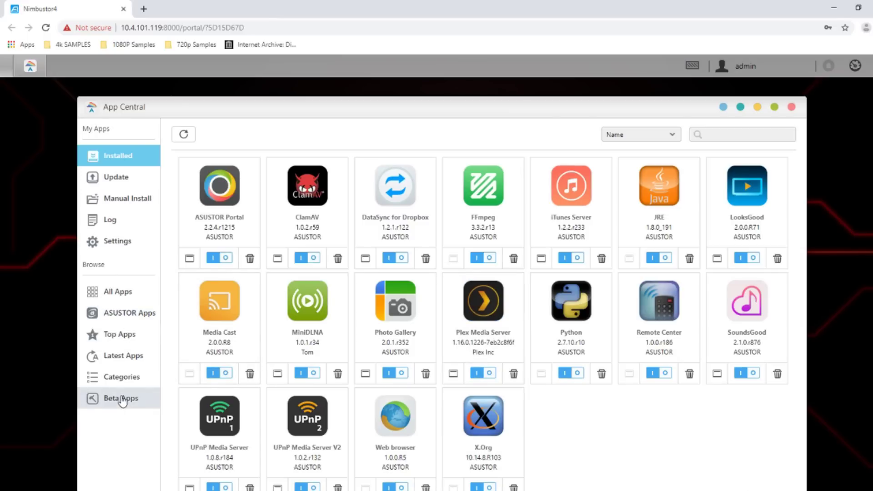
{"action": "left_click", "coordinate": [121, 314]}
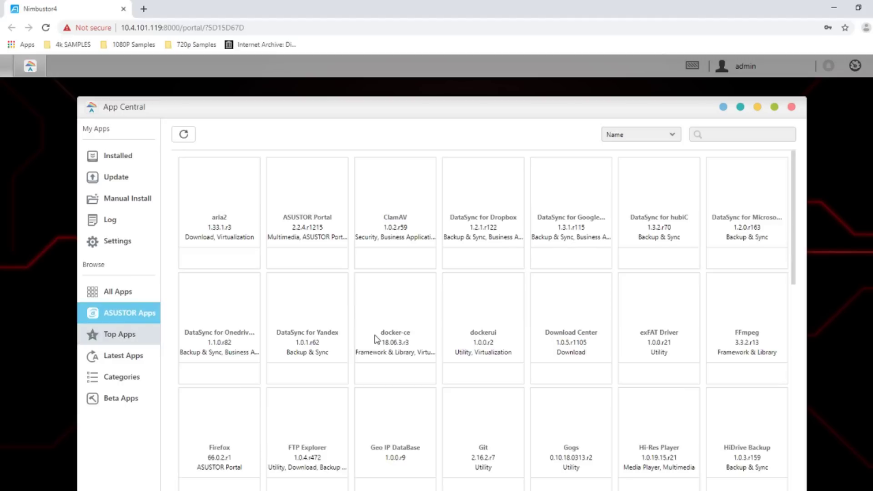
{"action": "scroll", "coordinate": [422, 391], "scroll_direction": "down", "scroll_amount": 8}
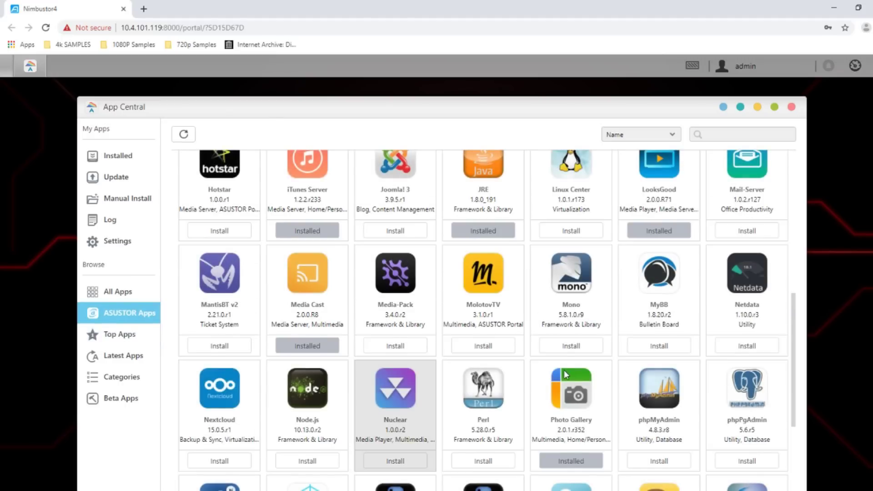
{"action": "scroll", "coordinate": [564, 370], "scroll_direction": "down", "scroll_amount": 3}
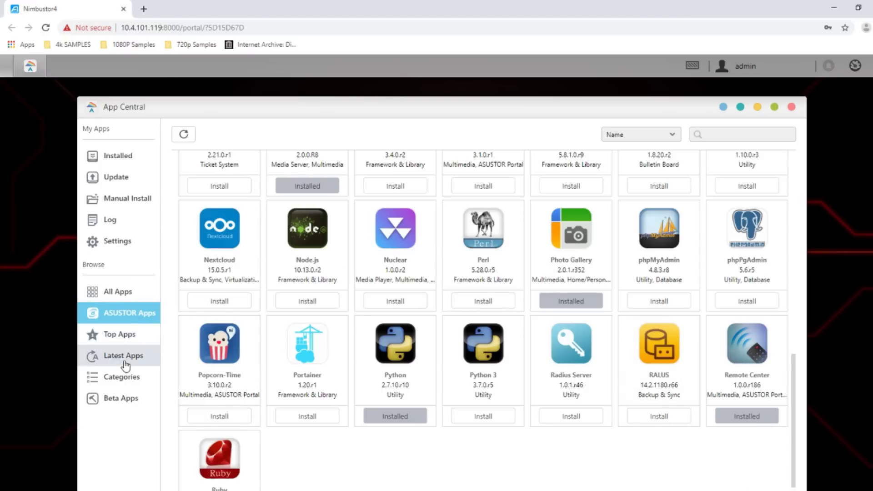
{"action": "left_click", "coordinate": [130, 295]}
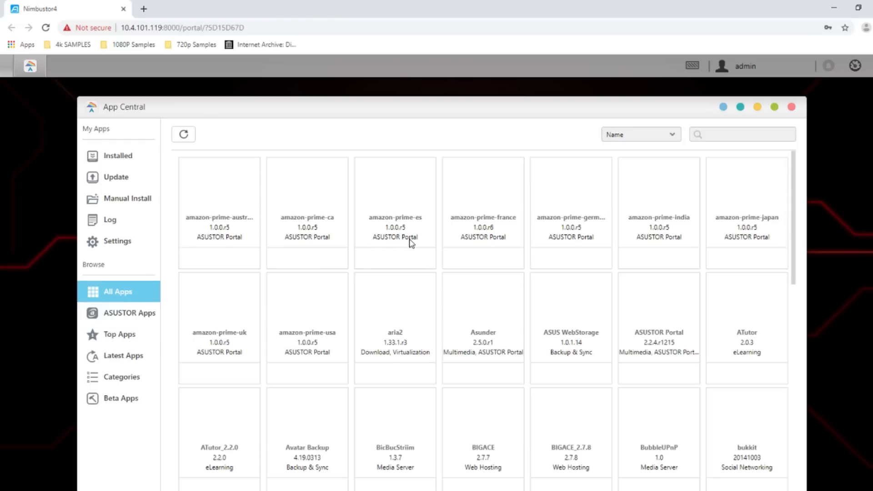
Scroll through the All Apps catalogue and start installing VirtualBox
{"action": "scroll", "coordinate": [633, 309], "scroll_direction": "down", "scroll_amount": 5}
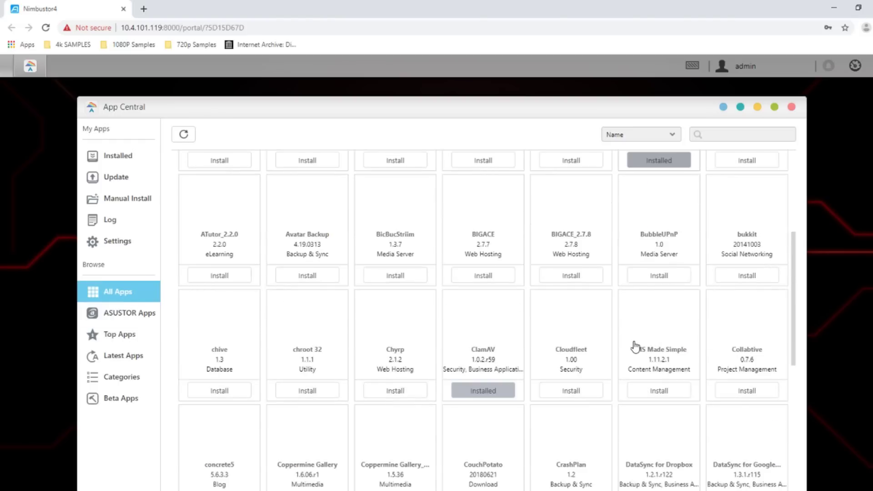
{"action": "scroll", "coordinate": [636, 346], "scroll_direction": "down", "scroll_amount": 6}
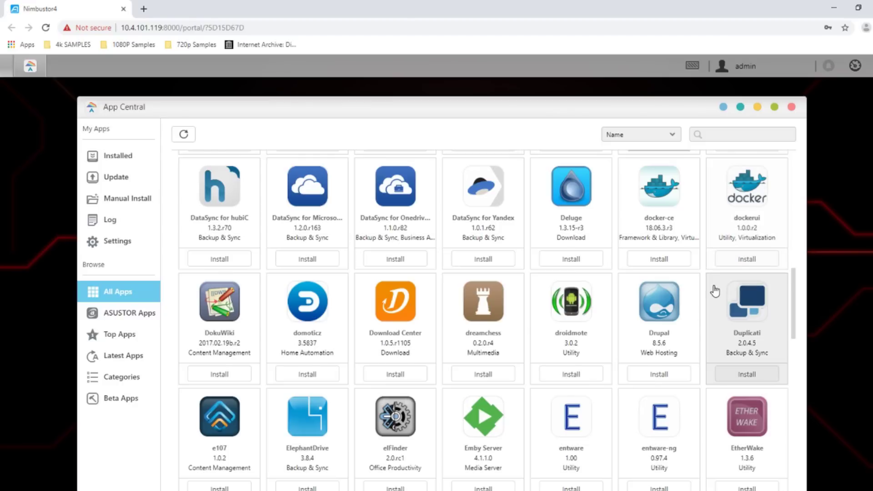
{"action": "scroll", "coordinate": [715, 290], "scroll_direction": "down", "scroll_amount": 1}
{"action": "scroll", "coordinate": [493, 241], "scroll_direction": "down", "scroll_amount": 2}
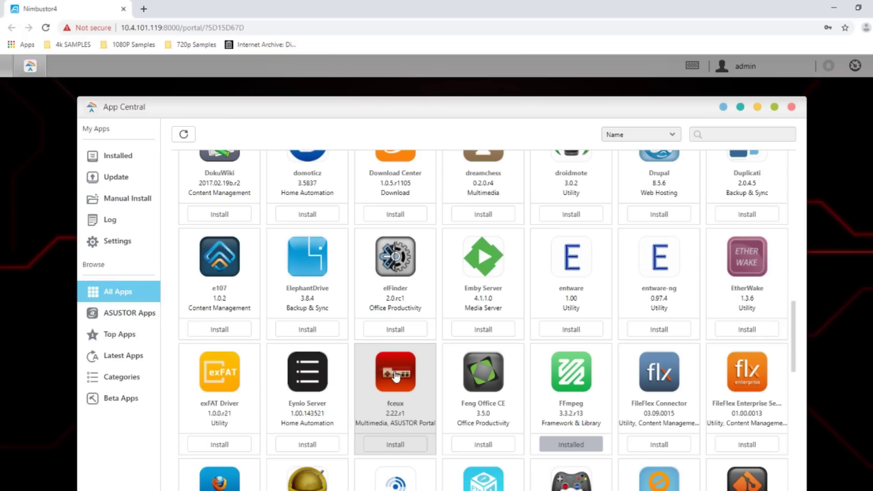
{"action": "scroll", "coordinate": [395, 375], "scroll_direction": "down", "scroll_amount": 1}
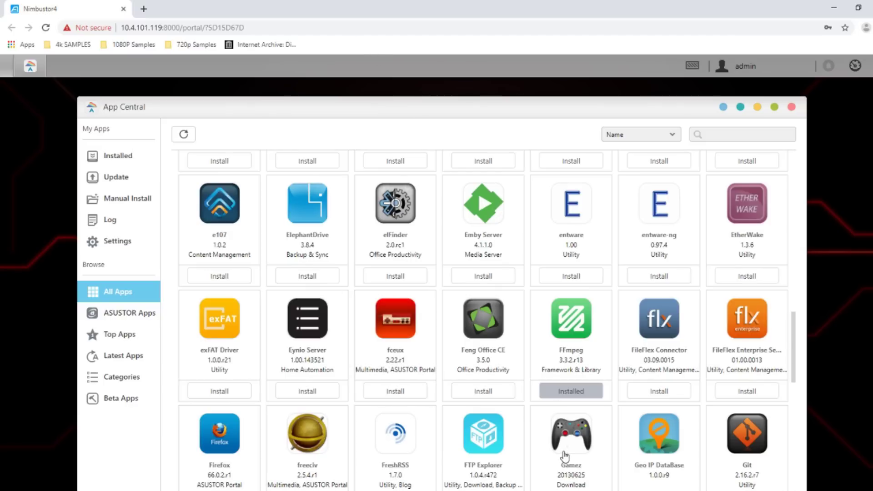
{"action": "scroll", "coordinate": [560, 432], "scroll_direction": "down", "scroll_amount": 2}
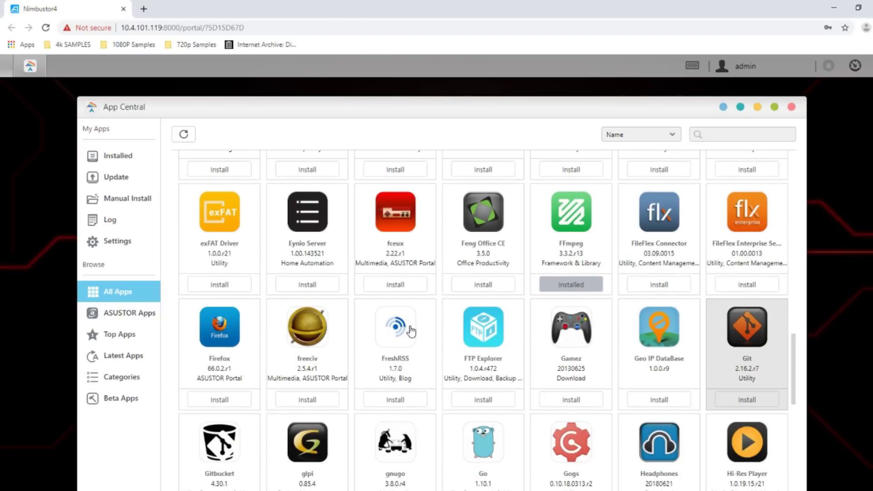
{"action": "scroll", "coordinate": [409, 337], "scroll_direction": "down", "scroll_amount": 5}
{"action": "scroll", "coordinate": [402, 359], "scroll_direction": "down", "scroll_amount": 2}
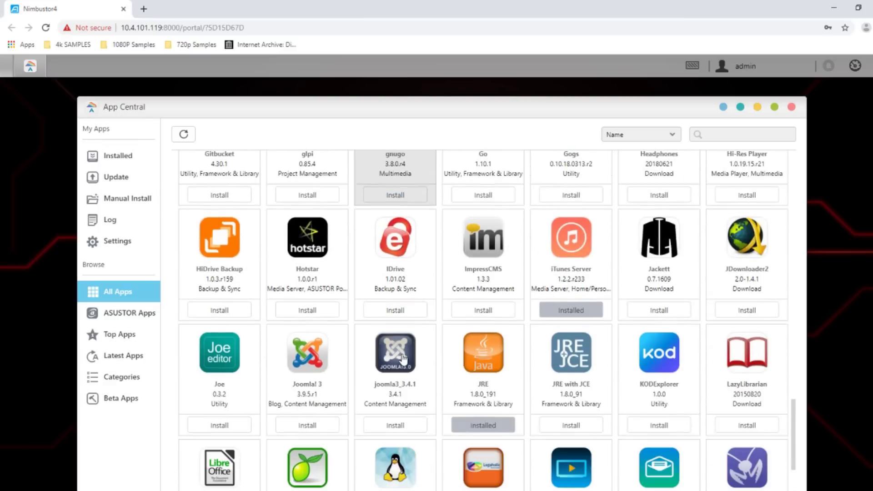
{"action": "scroll", "coordinate": [402, 359], "scroll_direction": "down", "scroll_amount": 4}
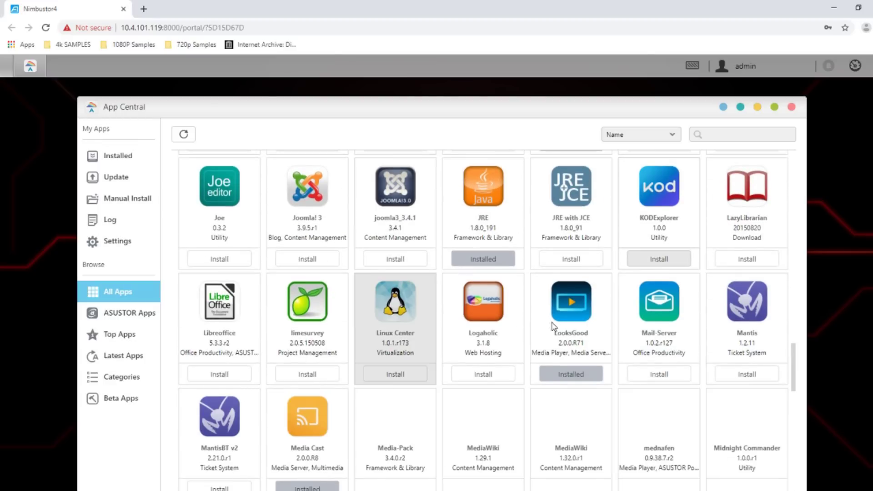
{"action": "scroll", "coordinate": [526, 296], "scroll_direction": "down", "scroll_amount": 3}
{"action": "scroll", "coordinate": [385, 292], "scroll_direction": "down", "scroll_amount": 1}
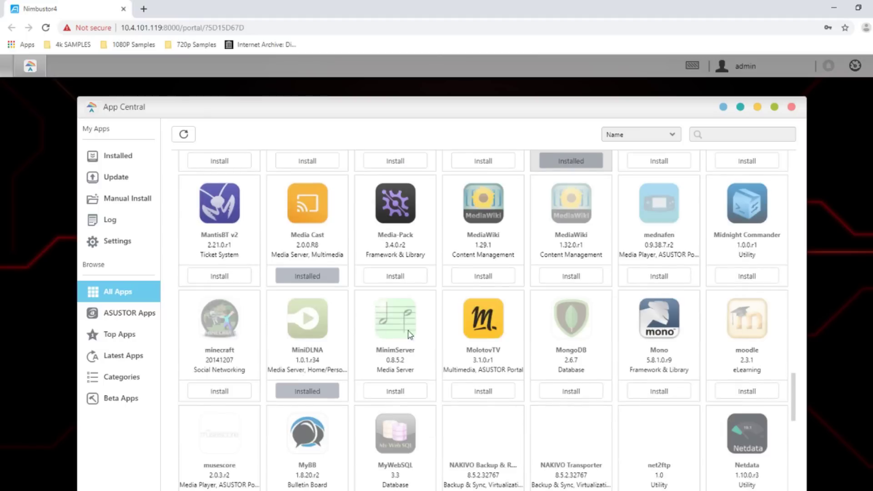
{"action": "scroll", "coordinate": [464, 376], "scroll_direction": "down", "scroll_amount": 11}
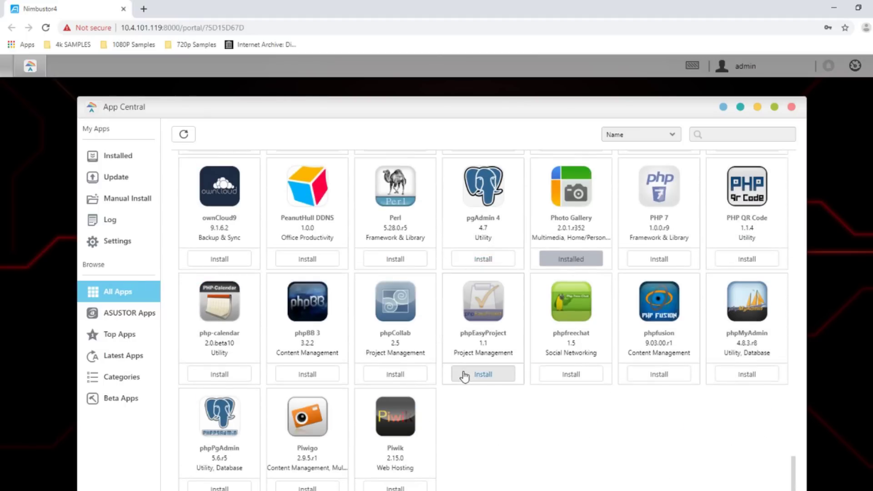
{"action": "scroll", "coordinate": [464, 376], "scroll_direction": "down", "scroll_amount": 1}
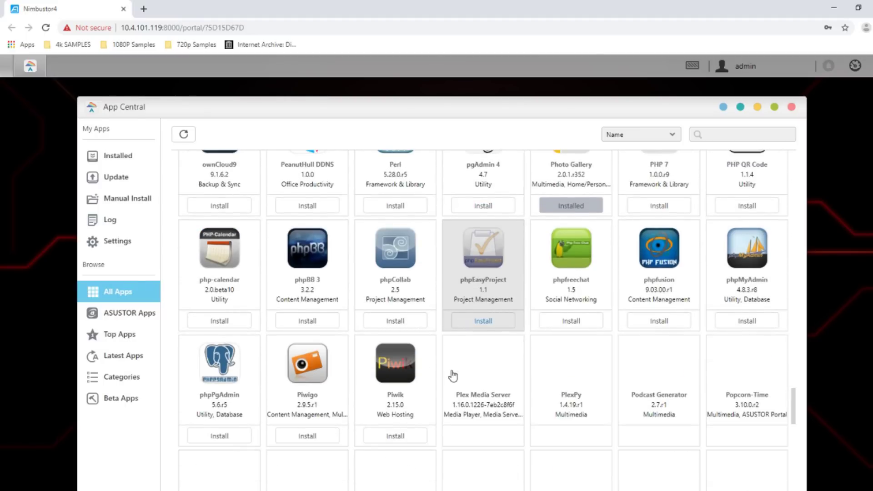
{"action": "scroll", "coordinate": [544, 332], "scroll_direction": "down", "scroll_amount": 9}
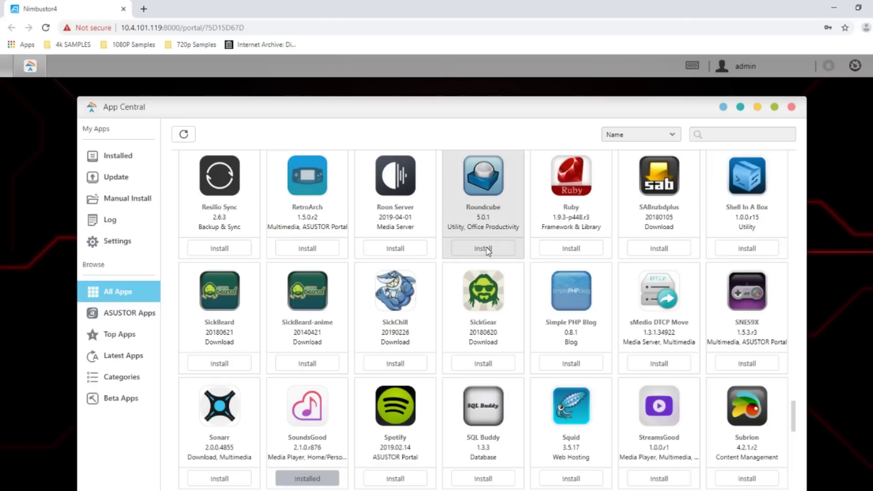
{"action": "scroll", "coordinate": [485, 367], "scroll_direction": "down", "scroll_amount": 1}
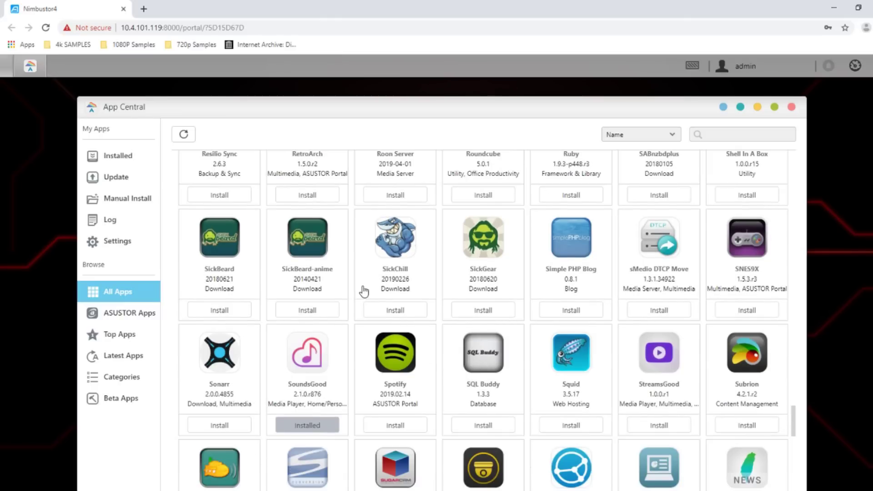
{"action": "scroll", "coordinate": [390, 344], "scroll_direction": "down", "scroll_amount": 1}
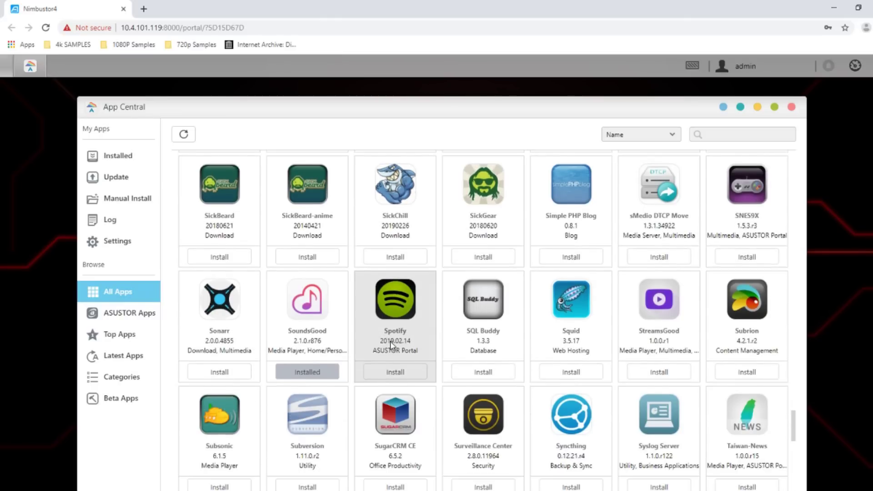
{"action": "scroll", "coordinate": [390, 341], "scroll_direction": "down", "scroll_amount": 4}
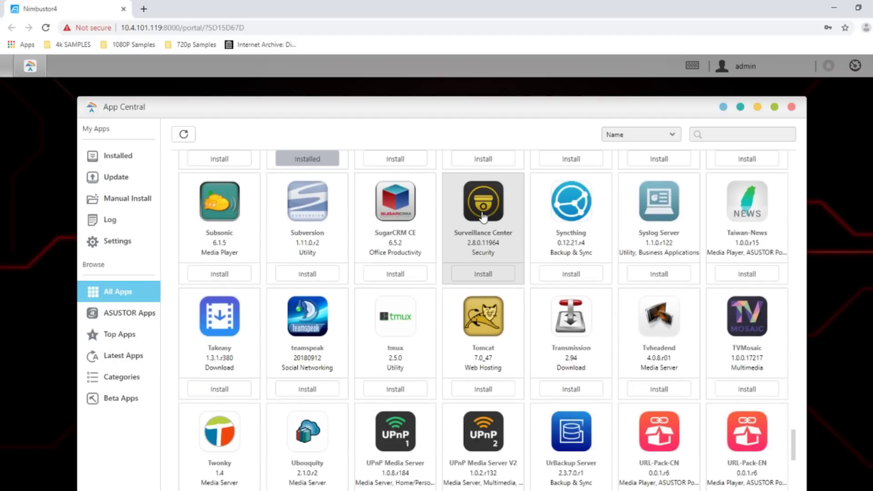
{"action": "scroll", "coordinate": [481, 318], "scroll_direction": "down", "scroll_amount": 5}
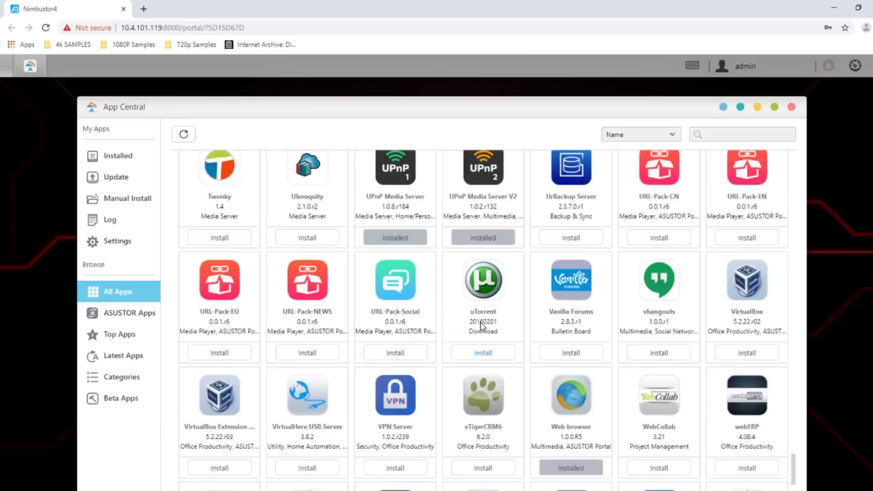
{"action": "scroll", "coordinate": [481, 324], "scroll_direction": "down", "scroll_amount": 4}
{"action": "scroll", "coordinate": [743, 280], "scroll_direction": "up", "scroll_amount": 2}
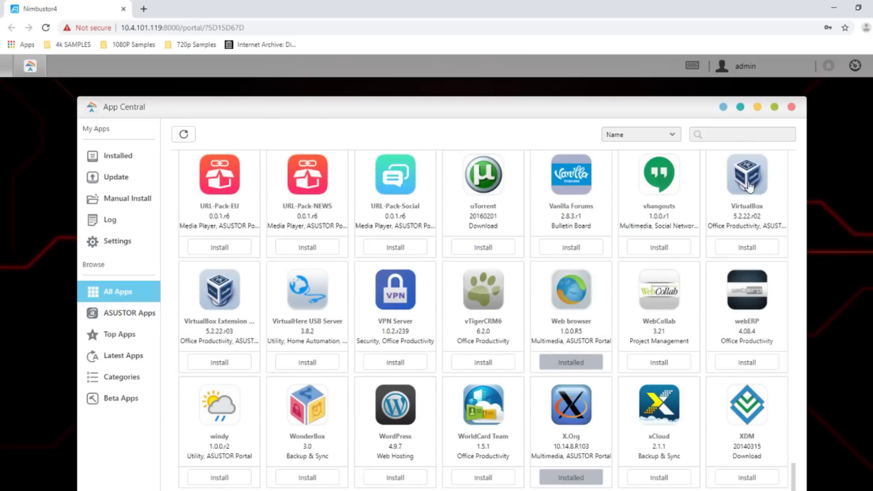
{"action": "left_click", "coordinate": [747, 247]}
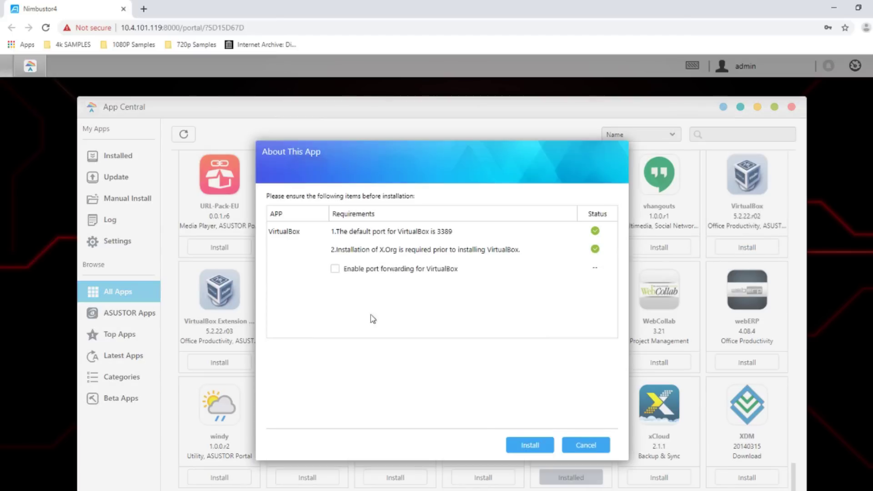
Install VirtualBox and the VirtualBox Extension Pack with port forwarding enabled, accepting the warning
{"action": "left_click", "coordinate": [335, 269]}
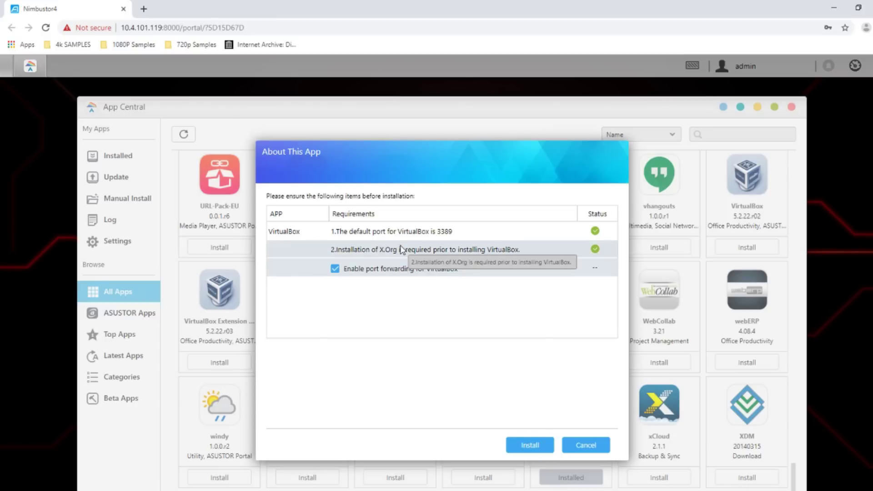
{"action": "left_click", "coordinate": [536, 446]}
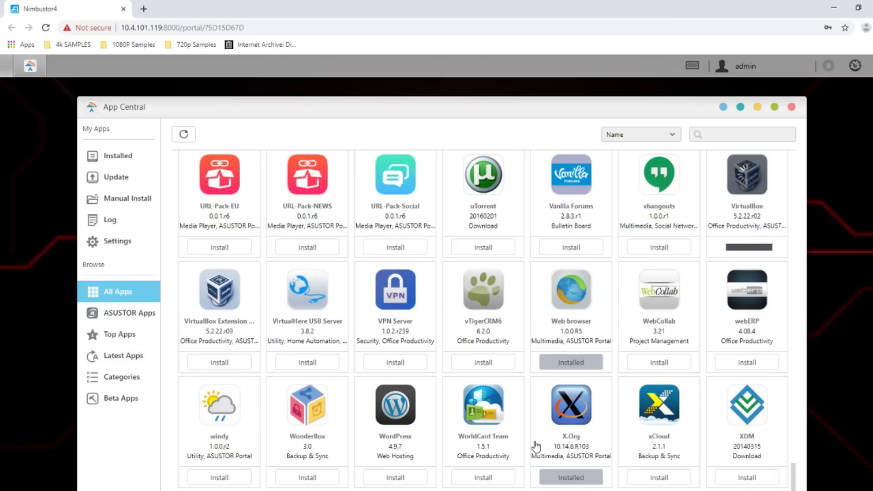
{"action": "left_click", "coordinate": [220, 363]}
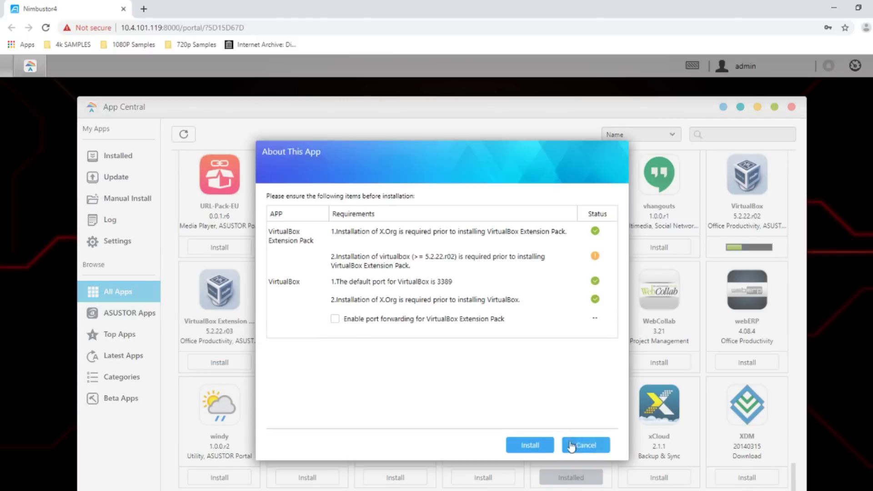
{"action": "left_click", "coordinate": [342, 322]}
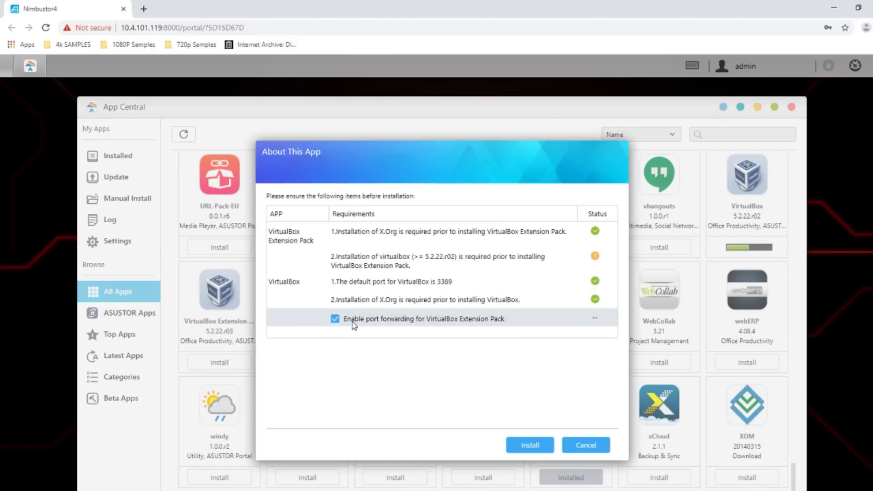
{"action": "left_click", "coordinate": [547, 446]}
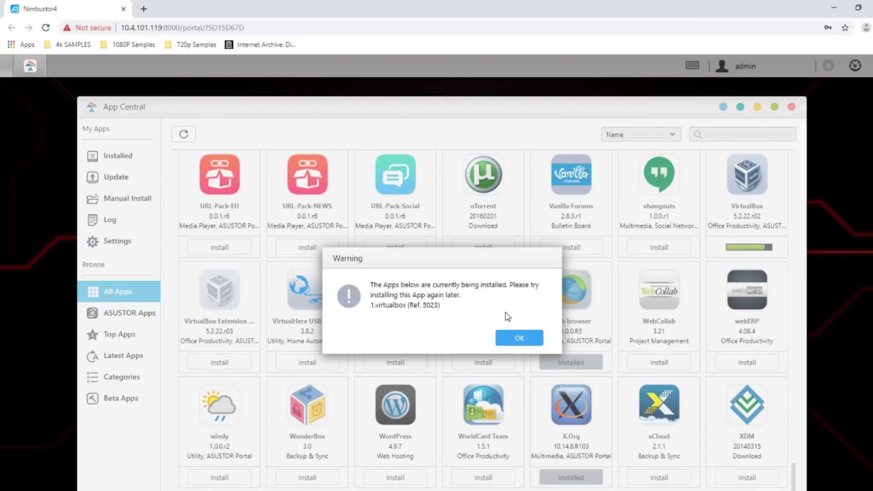
{"action": "left_click", "coordinate": [513, 337]}
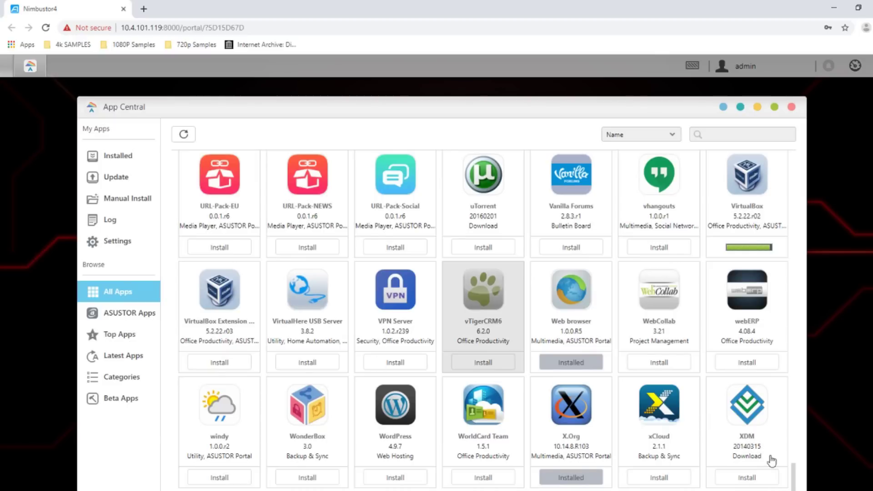
Close App Central to return to the ADM desktop
{"action": "left_click_drag", "start_coordinate": [793, 467], "coordinate": [796, 345]}
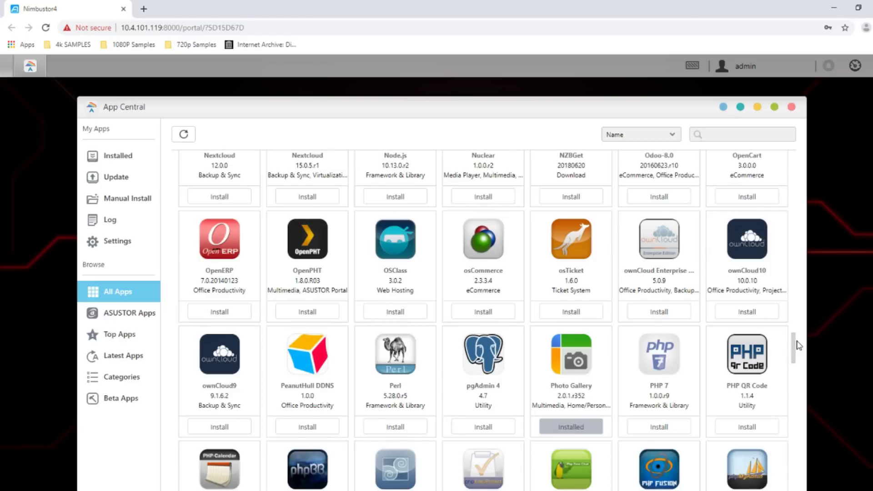
{"action": "left_click", "coordinate": [400, 255]}
{"action": "left_click_drag", "start_coordinate": [795, 348], "coordinate": [803, 174]}
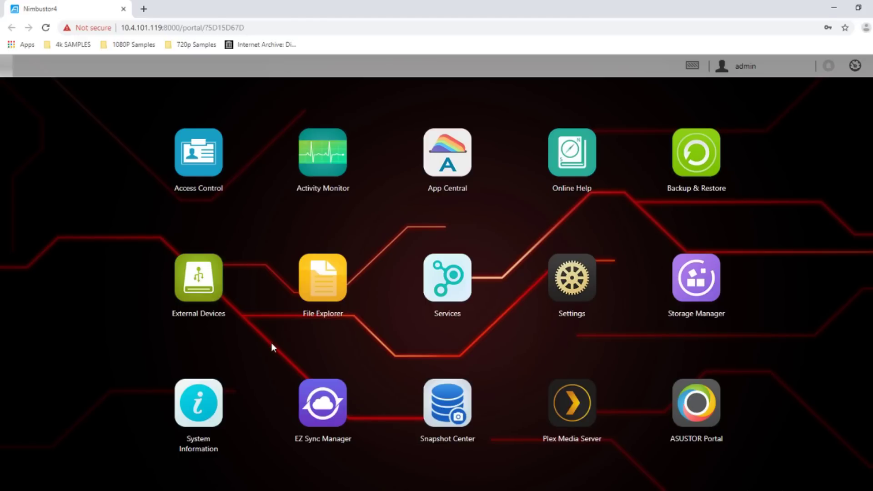
{"action": "left_click", "coordinate": [197, 157]}
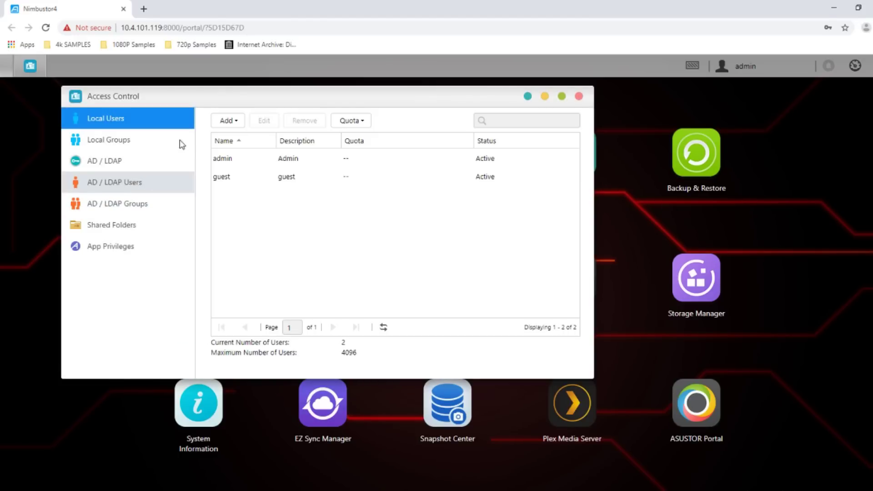
{"action": "left_click", "coordinate": [235, 125]}
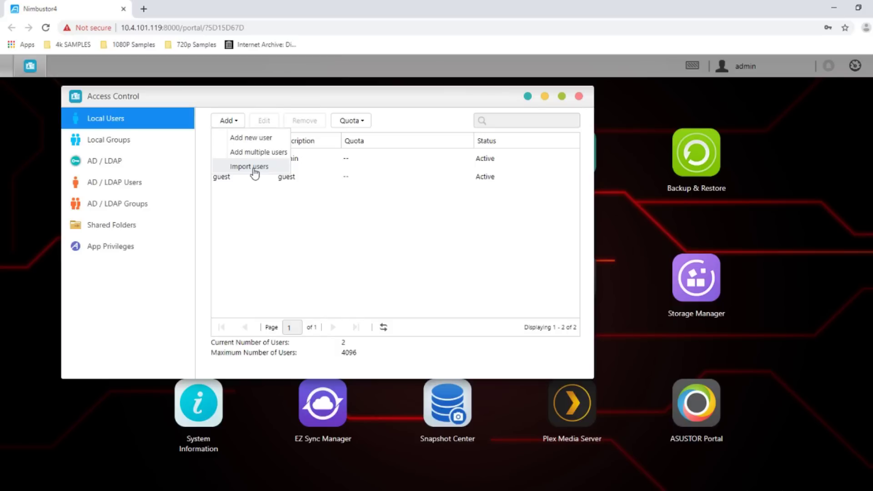
{"action": "left_click", "coordinate": [249, 143]}
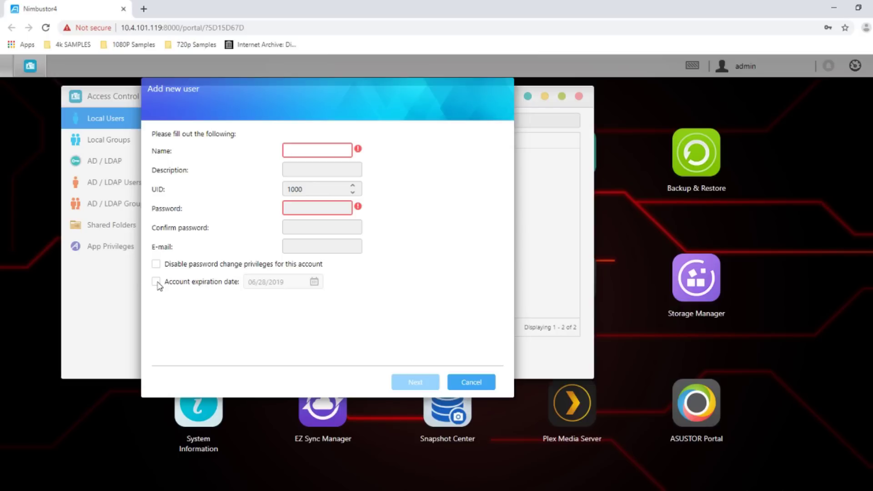
{"action": "left_click", "coordinate": [472, 382]}
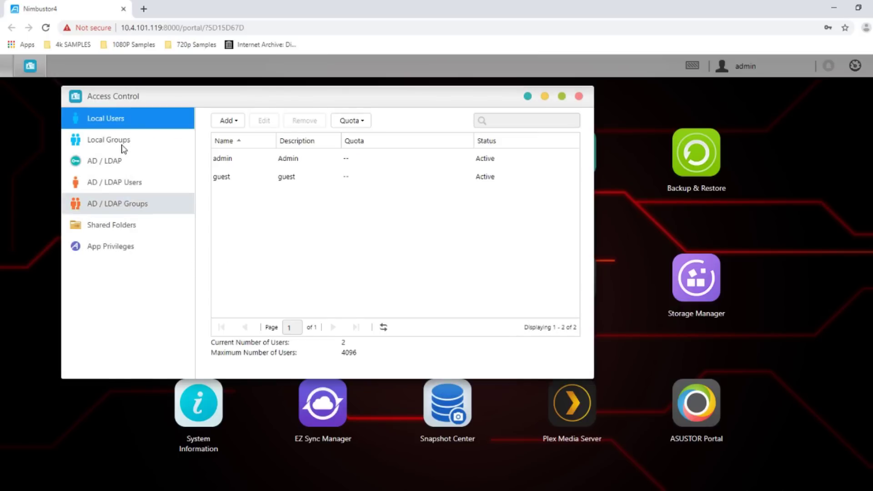
{"action": "left_click", "coordinate": [107, 138]}
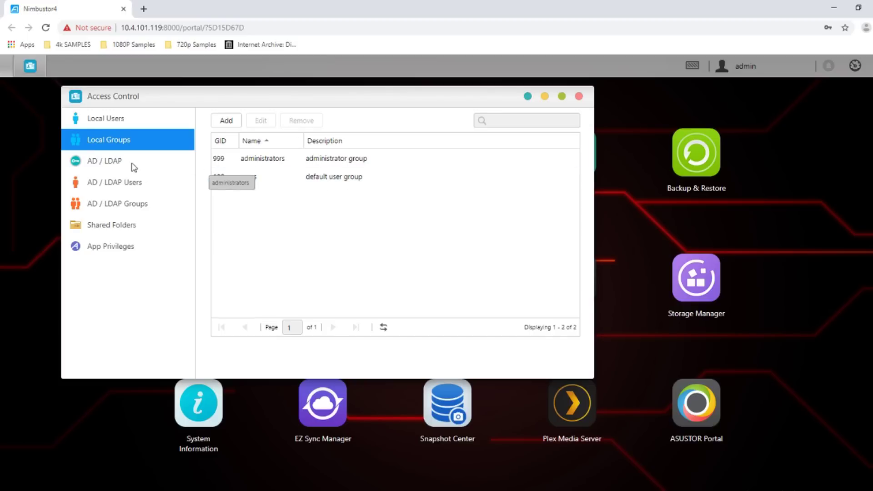
{"action": "left_click", "coordinate": [104, 161]}
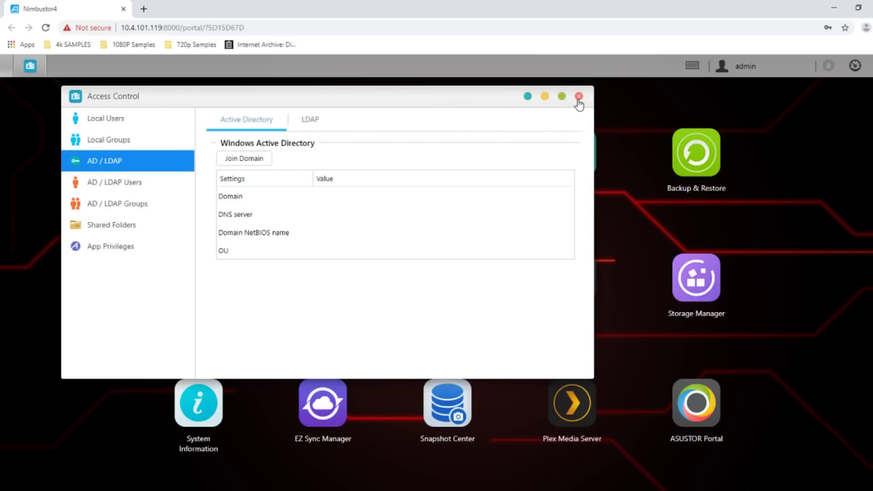
{"action": "left_click", "coordinate": [578, 97]}
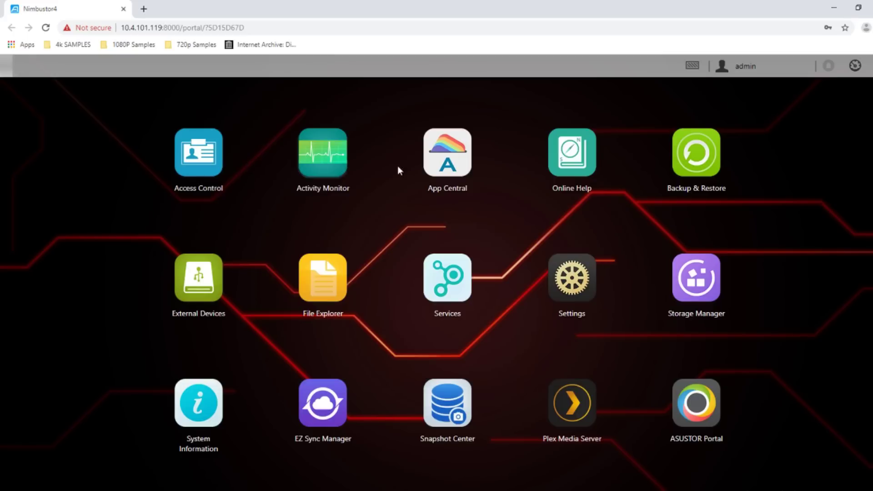
{"action": "left_click", "coordinate": [576, 288]}
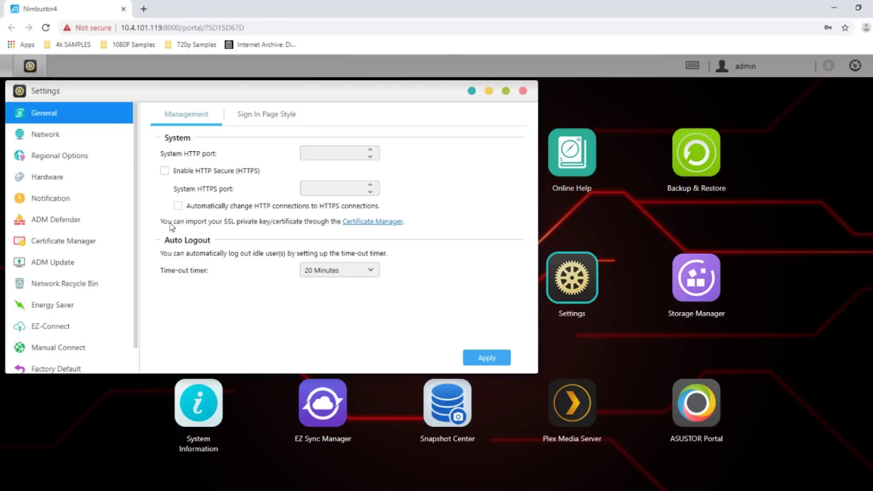
Enlarge Settings and view Energy Saver: 30-minute disk standby, Auto fan, Wake-On-LAN Yes
{"action": "left_click", "coordinate": [87, 135]}
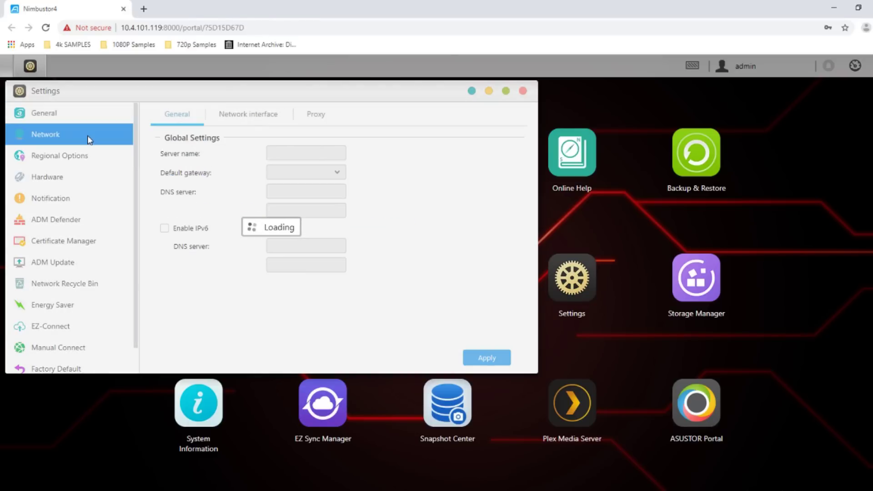
{"action": "left_click", "coordinate": [49, 116]}
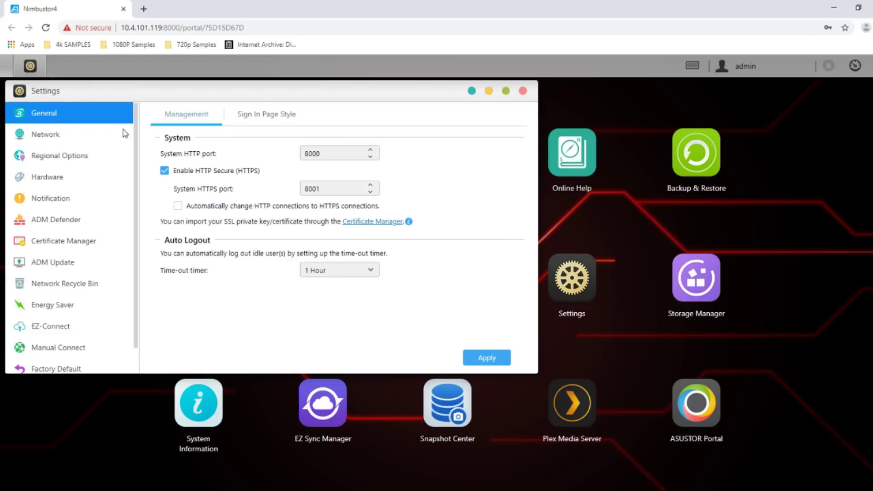
{"action": "left_click_drag", "start_coordinate": [539, 373], "coordinate": [713, 443]}
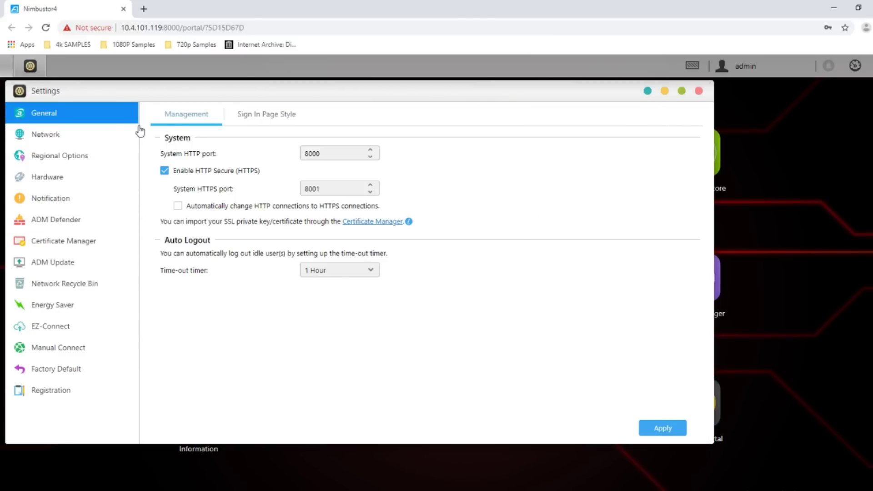
{"action": "left_click", "coordinate": [58, 135]}
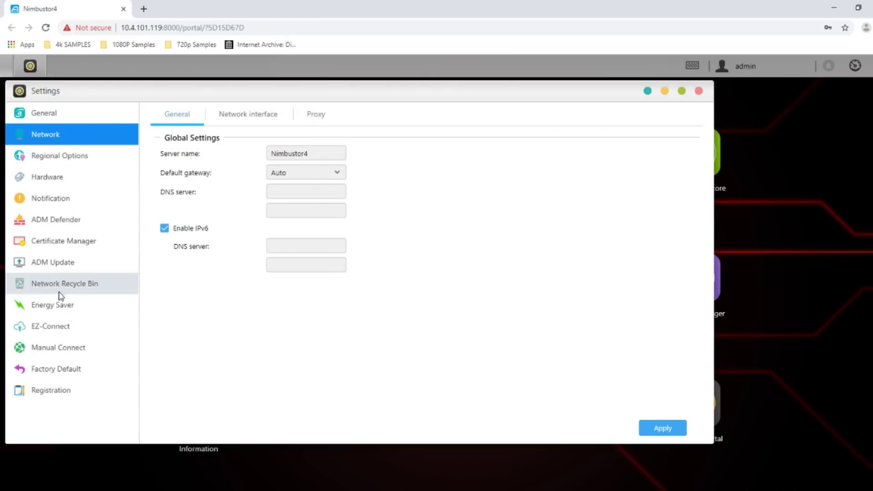
{"action": "left_click", "coordinate": [56, 305]}
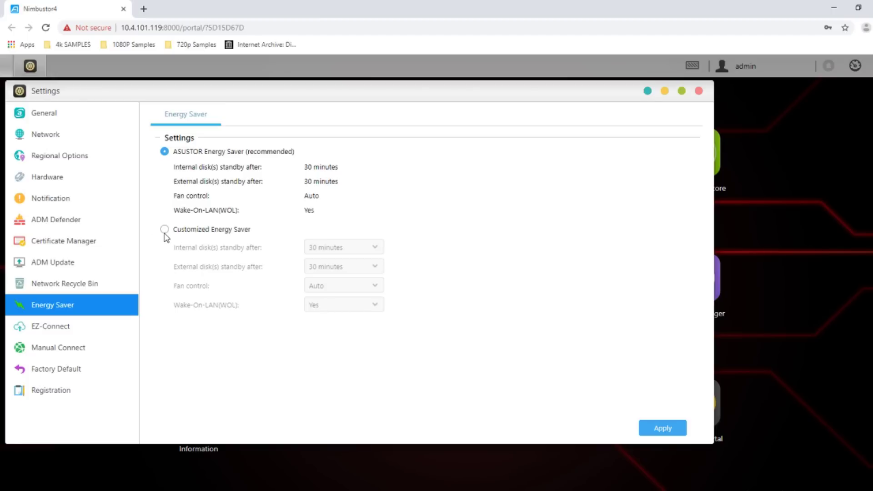
Check the EZ-Connect page, close Settings, and launch Activity Monitor from the desktop
{"action": "left_click", "coordinate": [58, 331]}
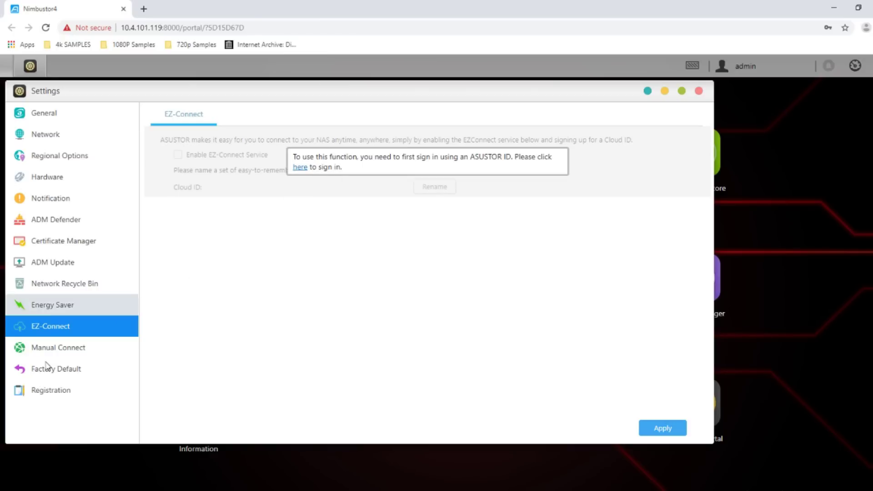
{"action": "left_click", "coordinate": [698, 90]}
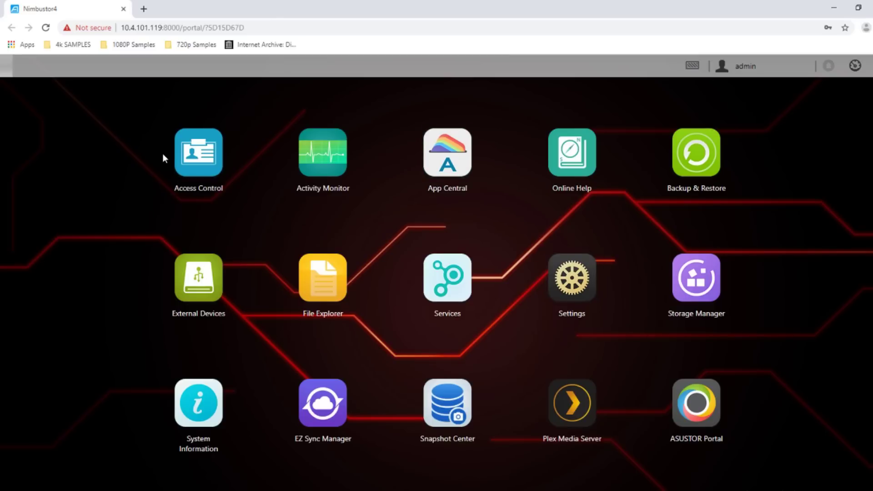
{"action": "left_click", "coordinate": [323, 155]}
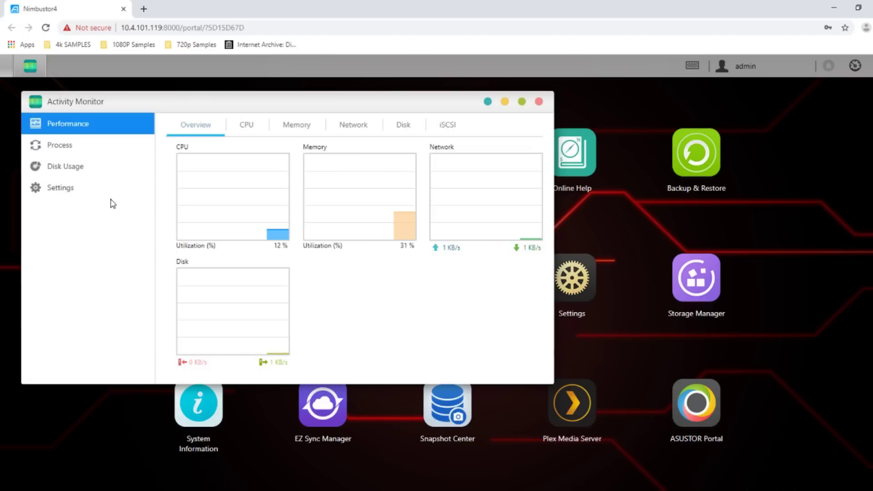
Review Activity Monitor's Process, Disk Usage and Settings pages, then close it
{"action": "left_click", "coordinate": [67, 146]}
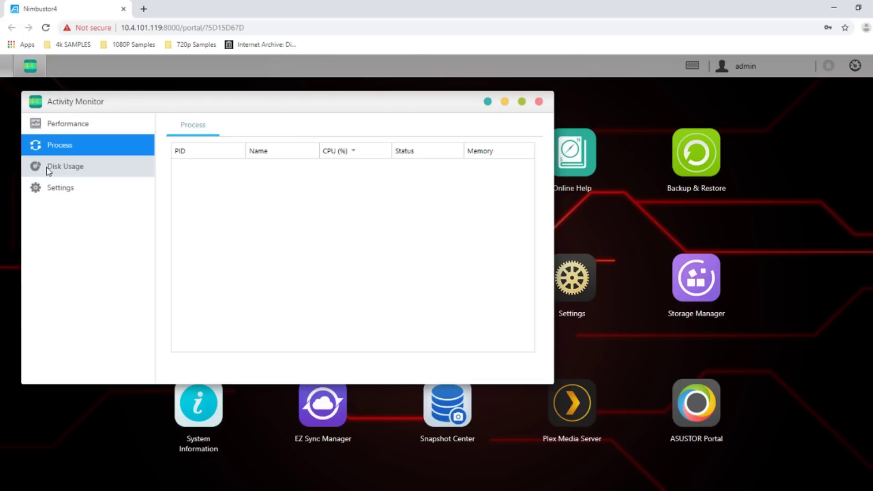
{"action": "left_click", "coordinate": [60, 168]}
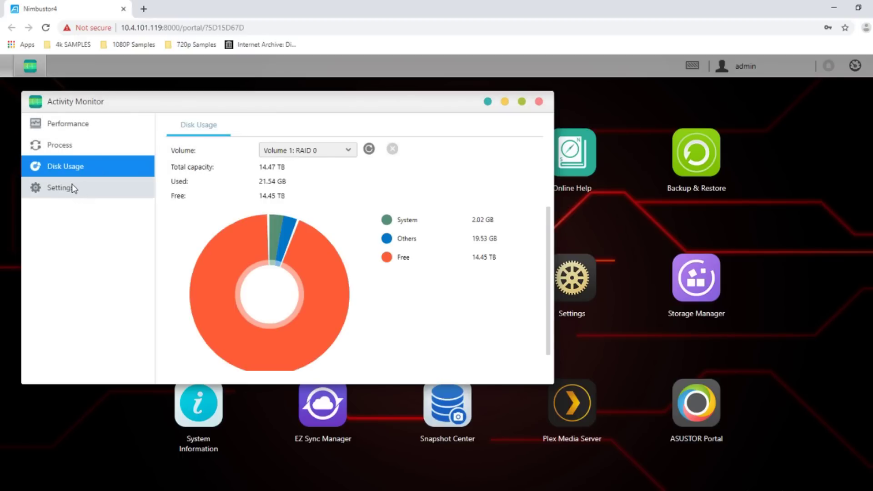
{"action": "left_click", "coordinate": [72, 184]}
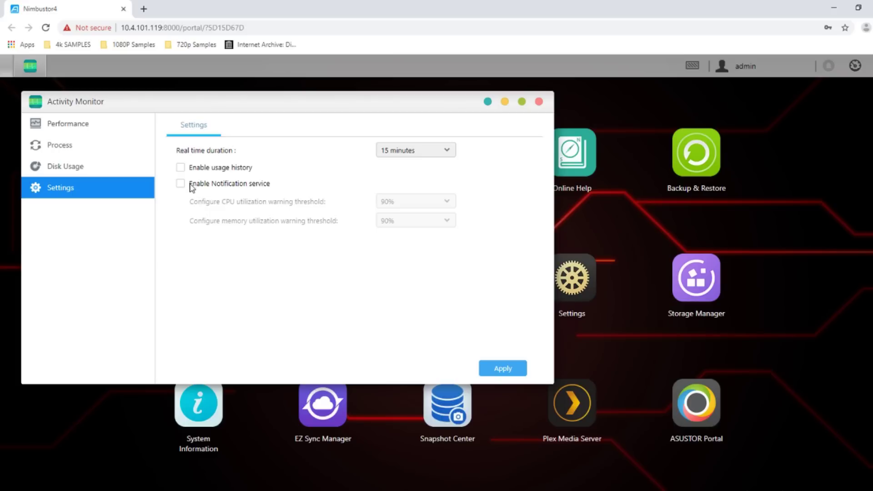
{"action": "left_click", "coordinate": [539, 102]}
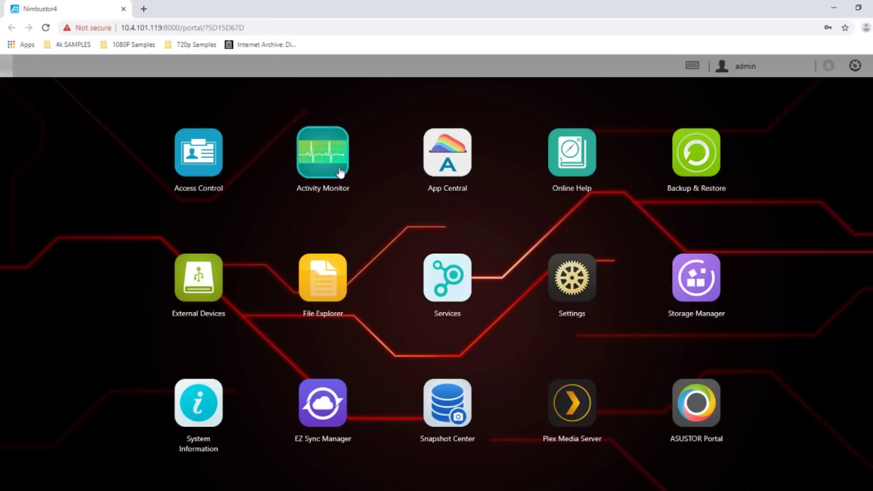
Close the Online Help tab and launch Storage Manager showing Volume 1 Healthy, 14.45 TB
{"action": "left_click", "coordinate": [580, 167]}
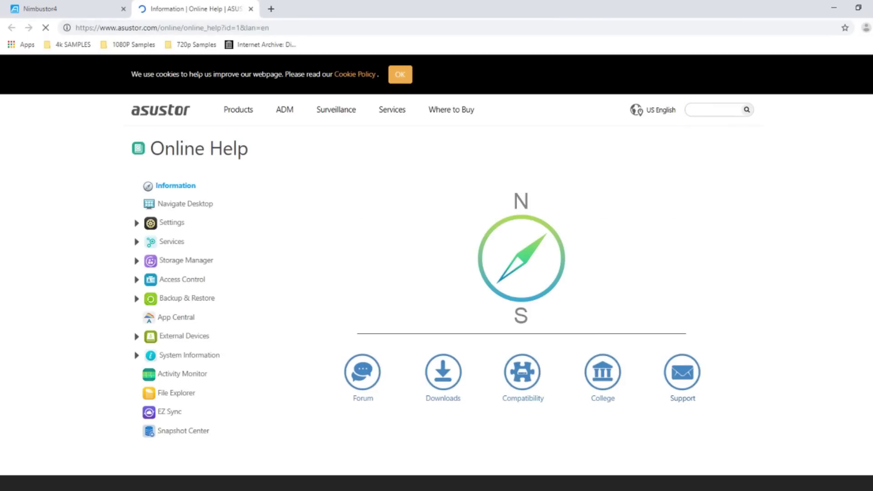
{"action": "left_click", "coordinate": [68, 8]}
{"action": "left_click", "coordinate": [251, 9]}
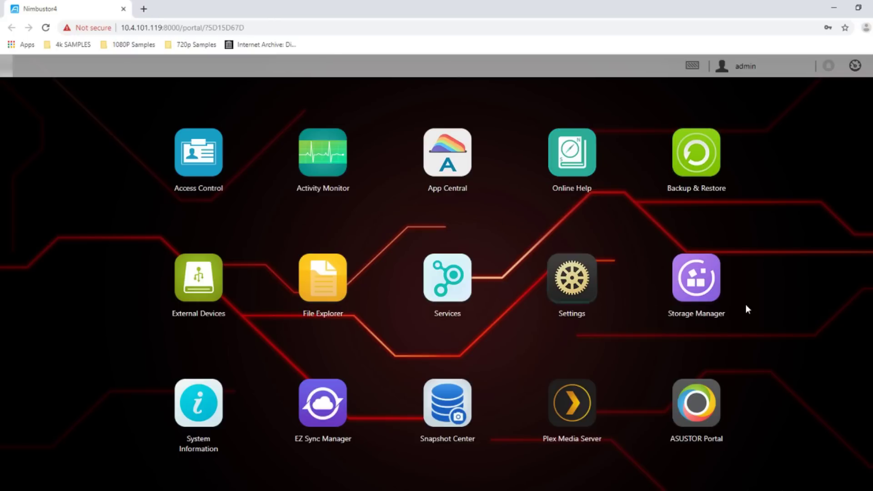
{"action": "left_click", "coordinate": [696, 278]}
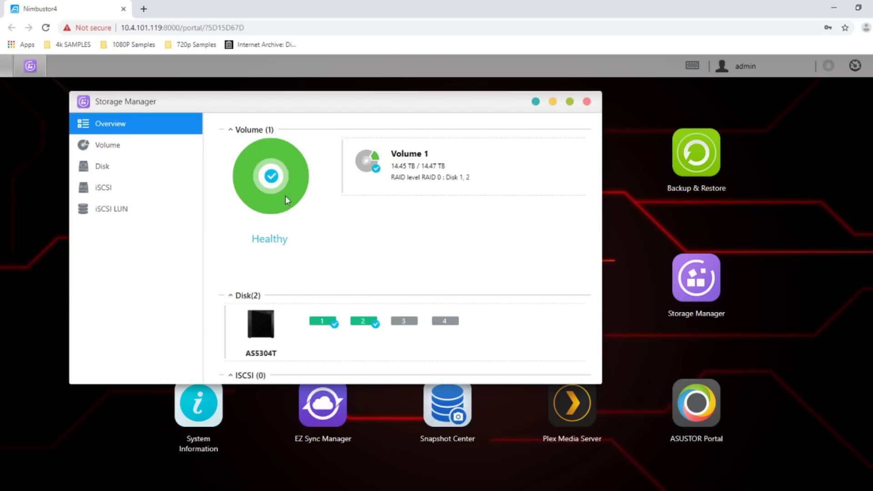
Inspect Volume 1 details, then check Snapshot Center's Volume and iSCSI LUN pages and close it
{"action": "left_click", "coordinate": [135, 152]}
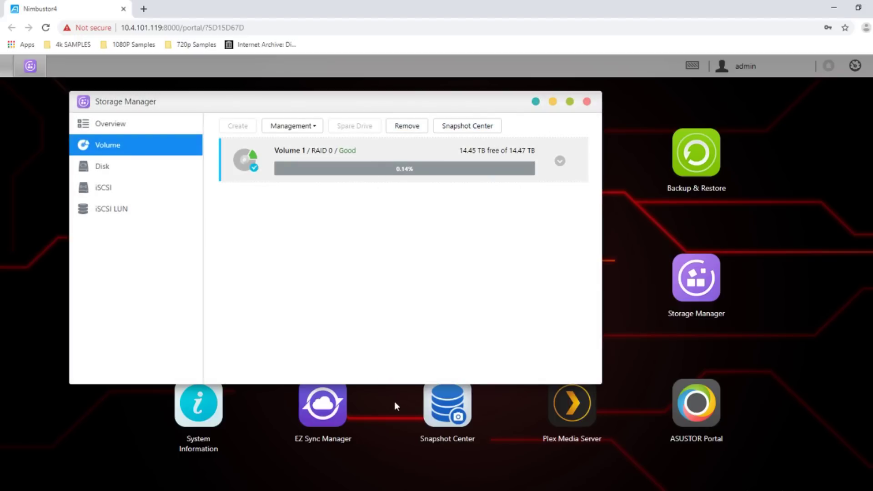
{"action": "left_click", "coordinate": [453, 131]}
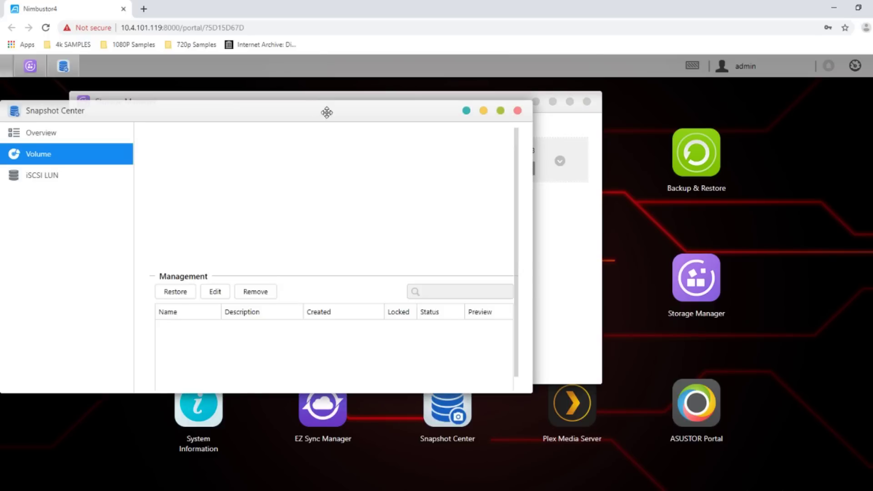
{"action": "left_click_drag", "start_coordinate": [327, 112], "coordinate": [350, 124]}
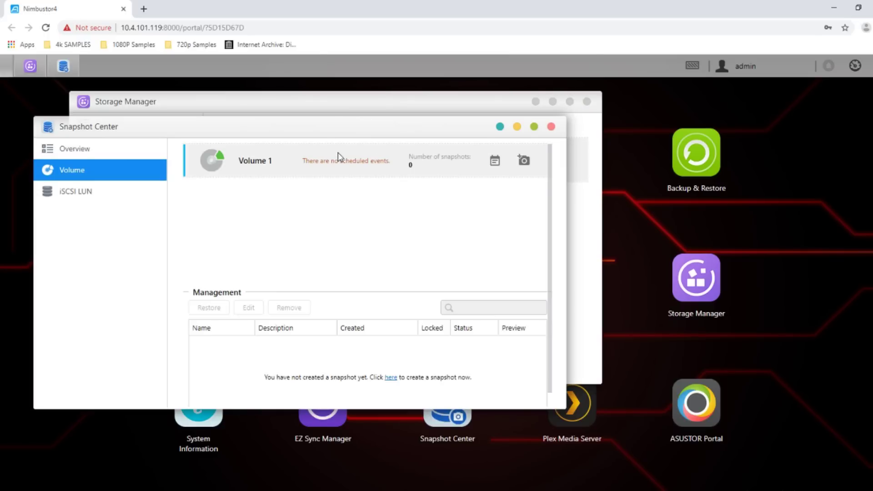
{"action": "left_click_drag", "start_coordinate": [406, 120], "coordinate": [447, 143]}
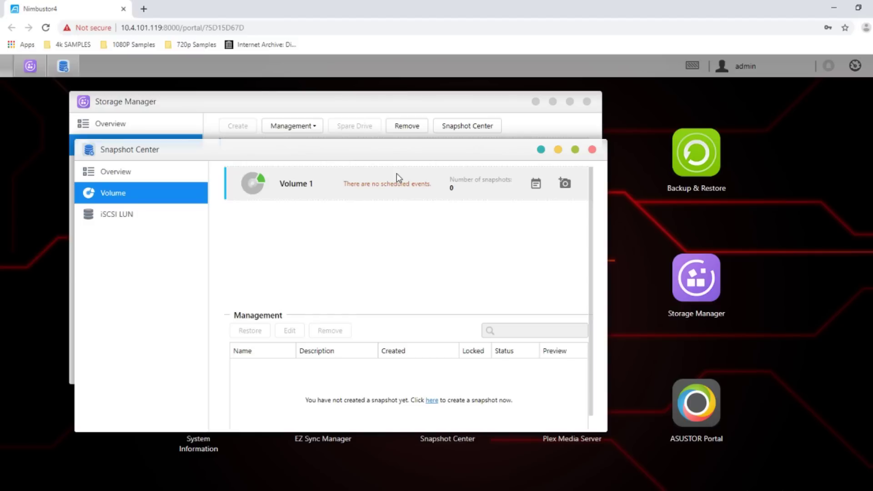
{"action": "left_click", "coordinate": [149, 215]}
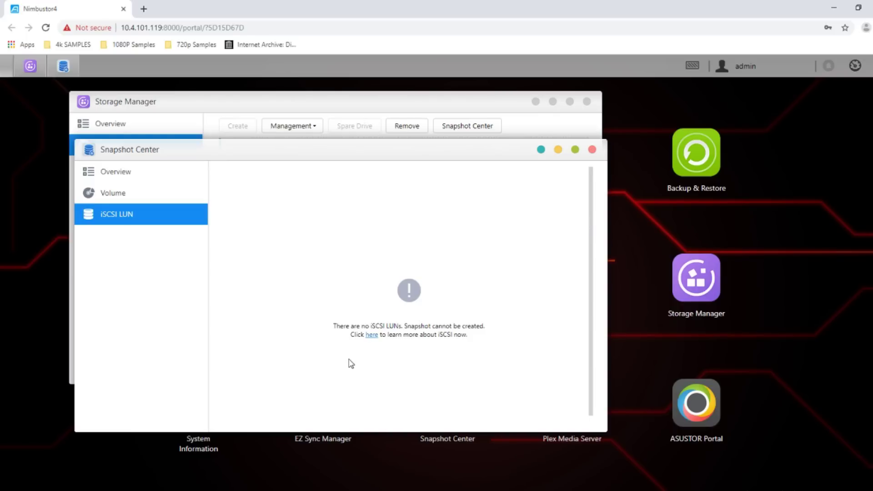
{"action": "left_click", "coordinate": [592, 149]}
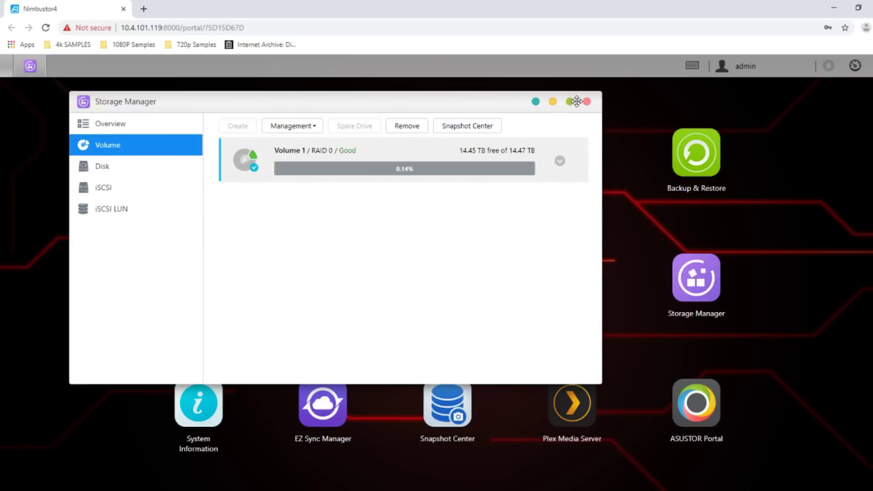
Run Disk Doctor on Disk1 to confirm IronWolf health is Healthy, then close Storage Manager
{"action": "left_click", "coordinate": [110, 170]}
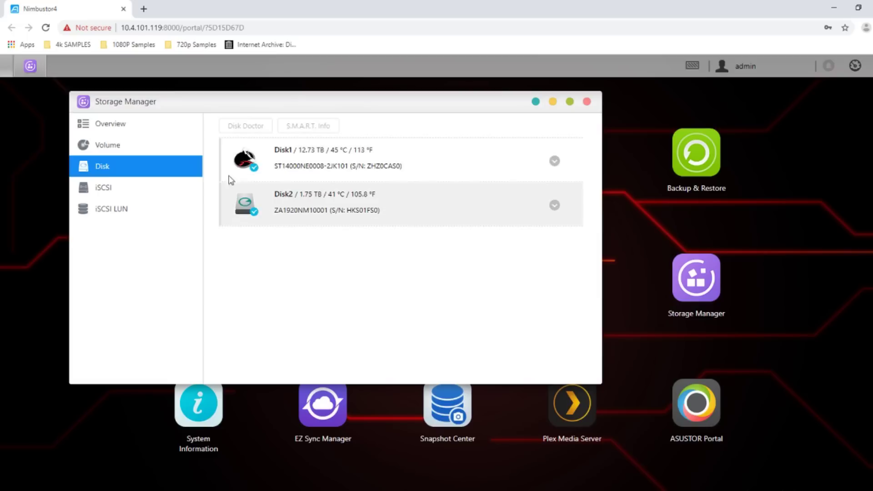
{"action": "left_click", "coordinate": [281, 161]}
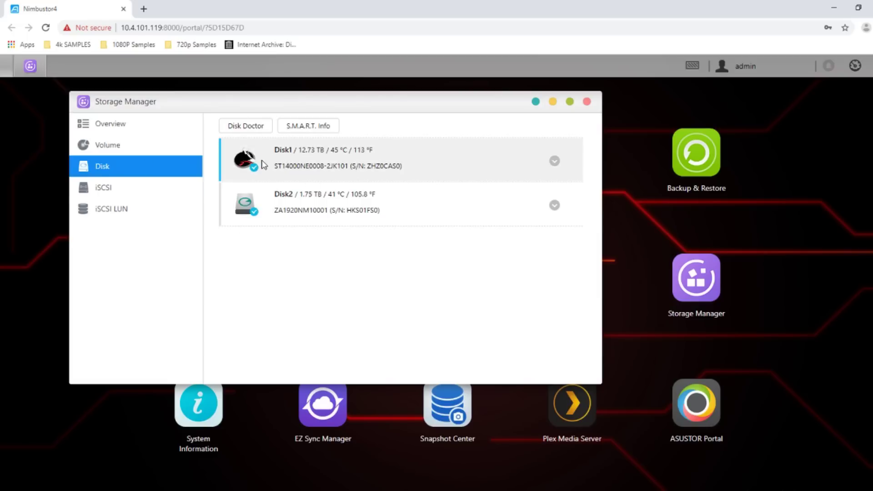
{"action": "left_click", "coordinate": [254, 128]}
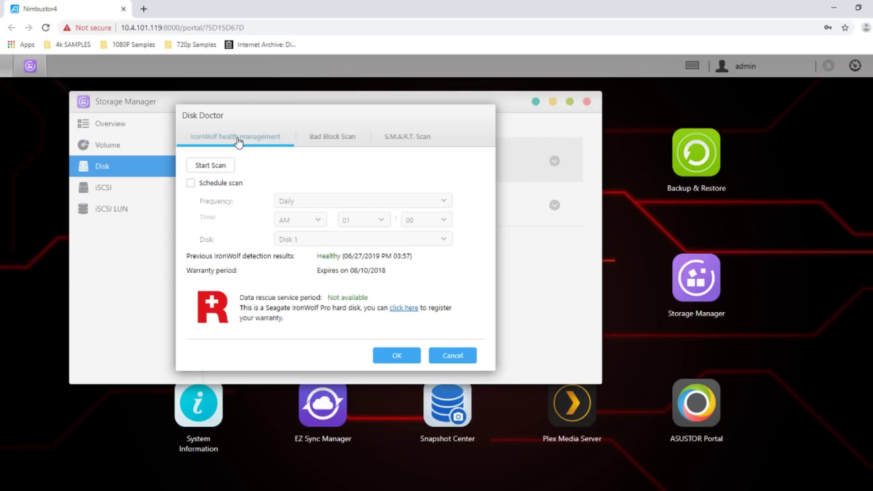
{"action": "left_click", "coordinate": [220, 168]}
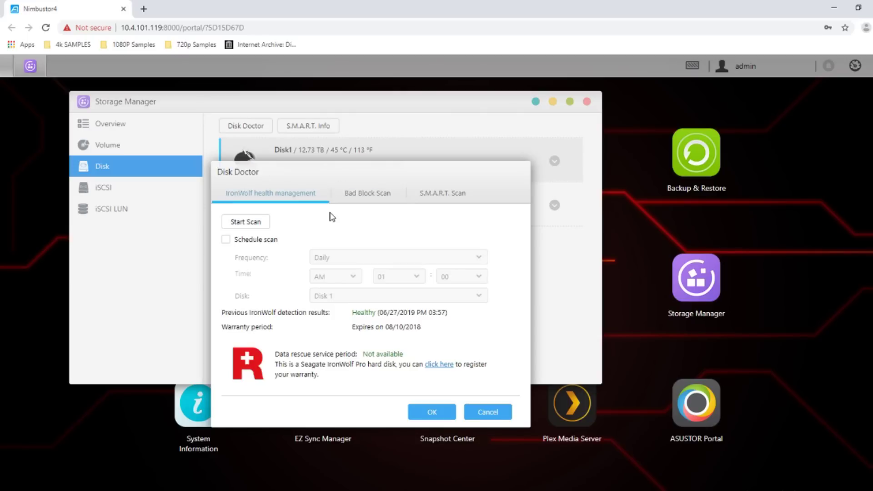
{"action": "left_click", "coordinate": [493, 412]}
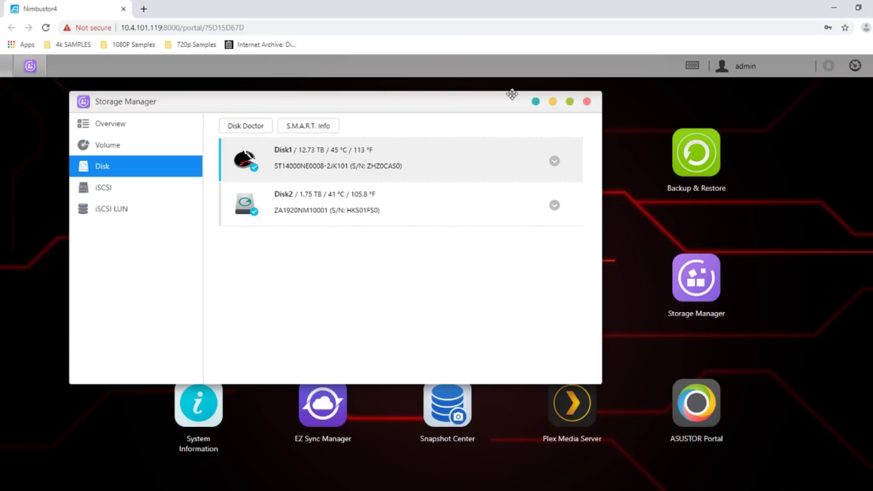
{"action": "left_click", "coordinate": [587, 101]}
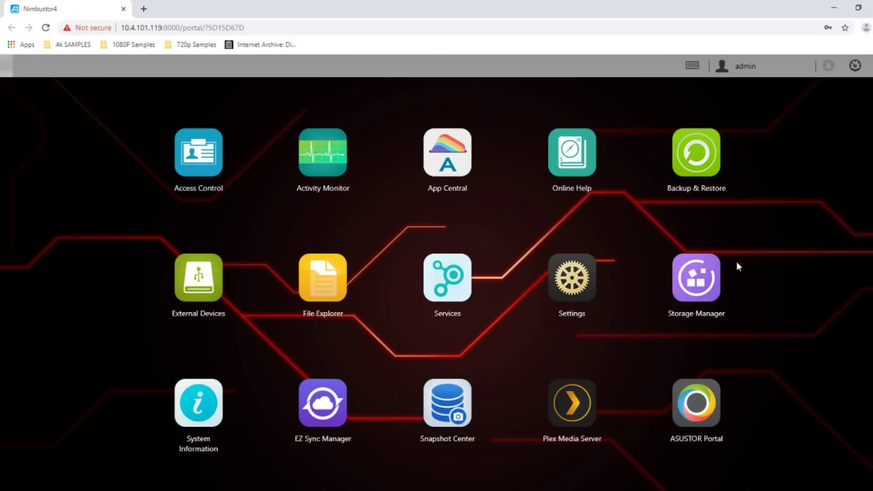
Launch Backup & Restore from the desktop, opening on the empty Remote Sync list
{"action": "left_click", "coordinate": [701, 163]}
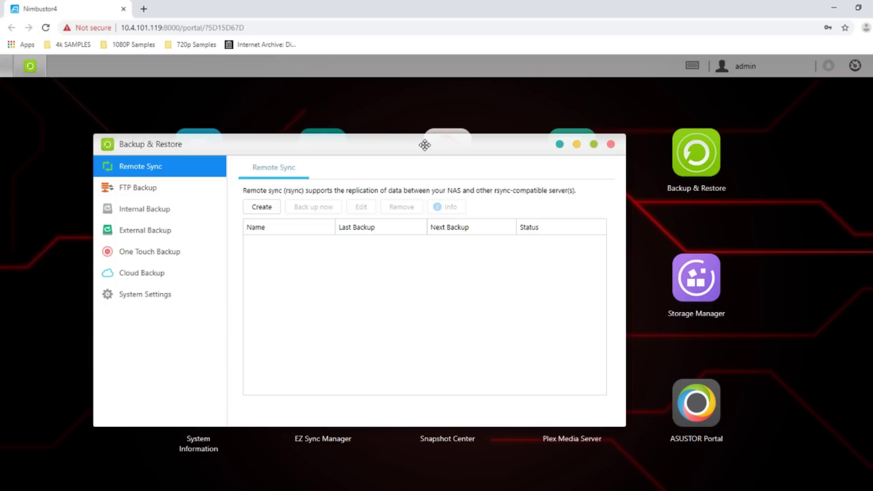
Shift the Backup & Restore window down and highlight 'rsync' in the Remote Sync description
{"action": "left_click_drag", "start_coordinate": [425, 145], "coordinate": [427, 162]}
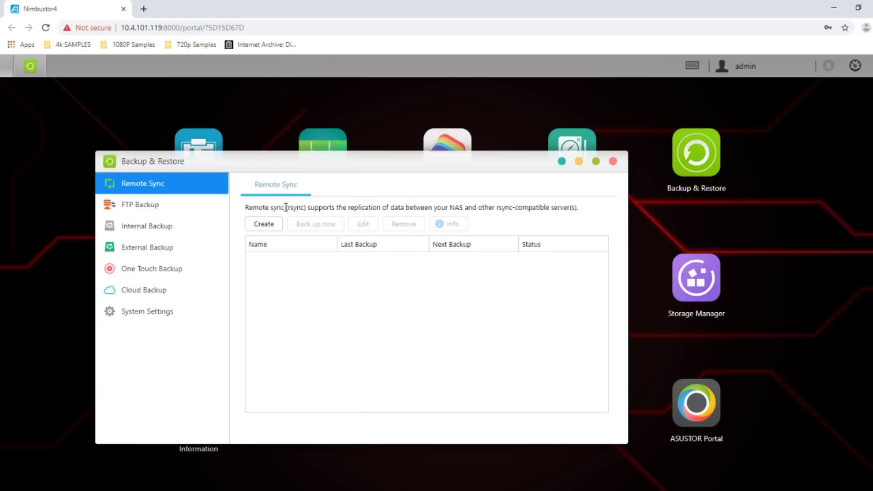
{"action": "left_click_drag", "start_coordinate": [288, 207], "coordinate": [300, 210]}
{"action": "left_click", "coordinate": [289, 207]}
{"action": "left_click_drag", "start_coordinate": [299, 209], "coordinate": [303, 209]}
Browse FTP, Internal and External Backup, then start a new external backup job to USB1
{"action": "left_click", "coordinate": [146, 213]}
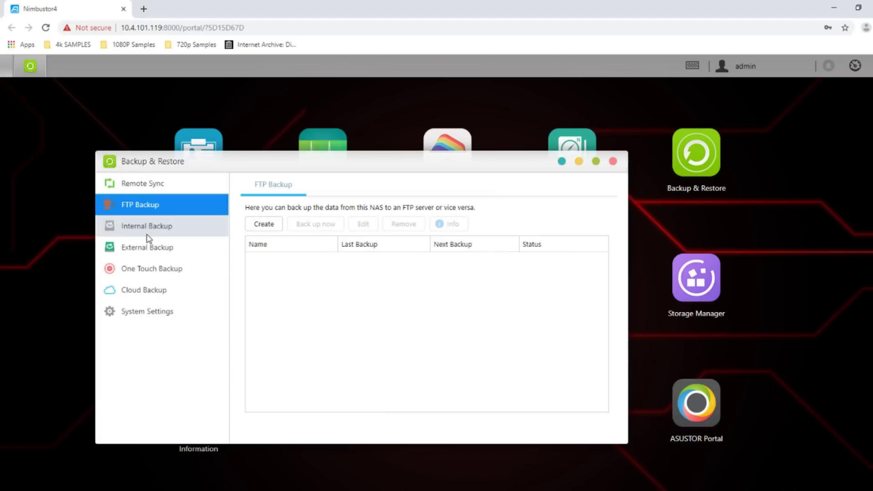
{"action": "left_click", "coordinate": [149, 234]}
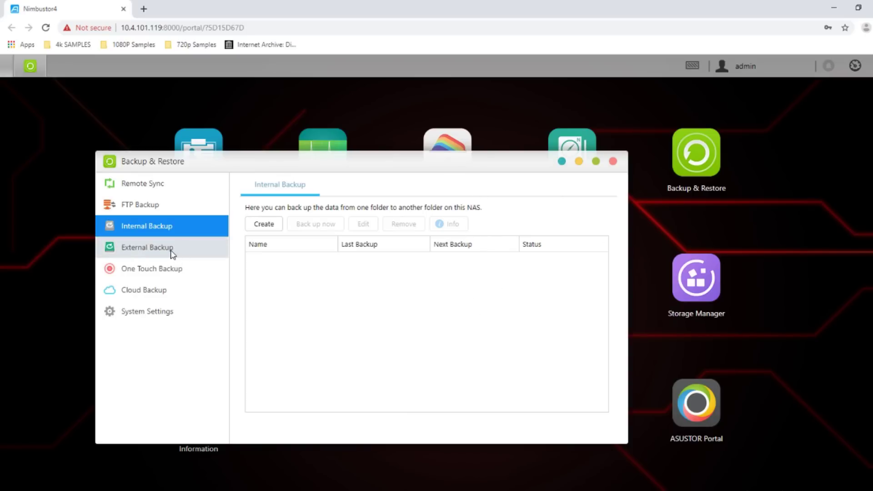
{"action": "left_click", "coordinate": [154, 253]}
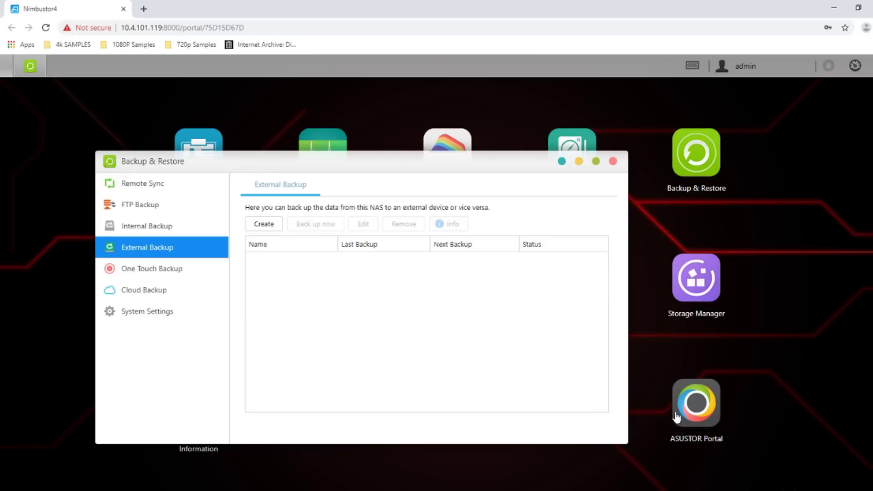
{"action": "left_click", "coordinate": [274, 225]}
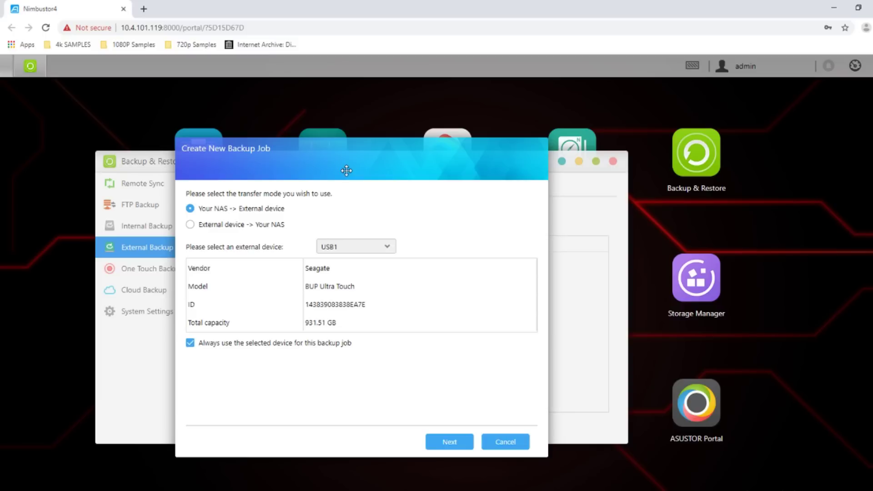
Cancel the new backup job, view One Touch and Cloud Backup pages, then close Backup & Restore
{"action": "left_click_drag", "start_coordinate": [357, 142], "coordinate": [634, 198]}
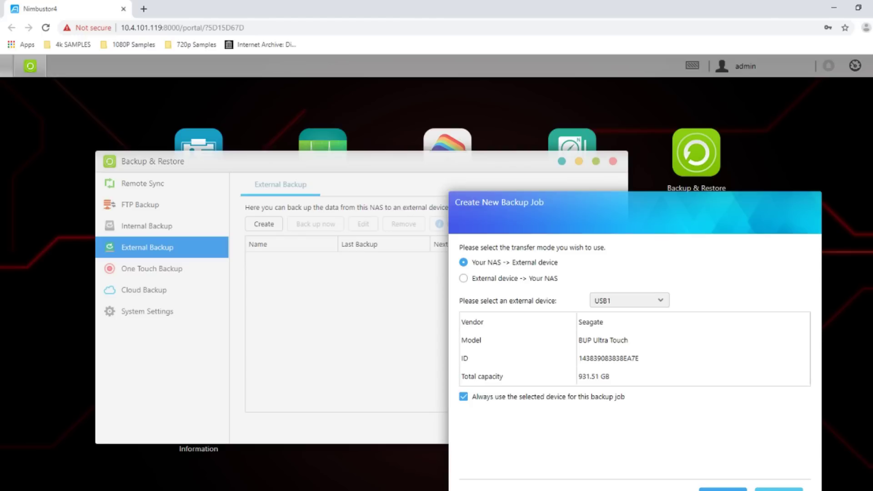
{"action": "left_click", "coordinate": [779, 490]}
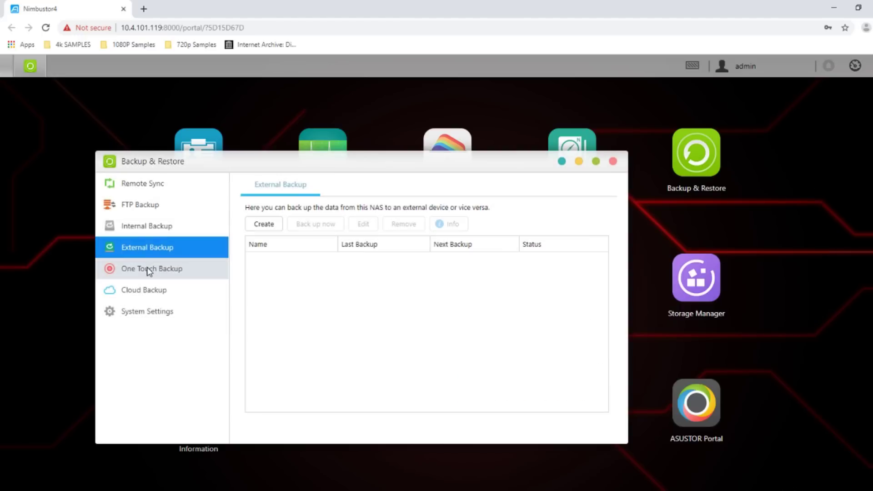
{"action": "left_click", "coordinate": [147, 269]}
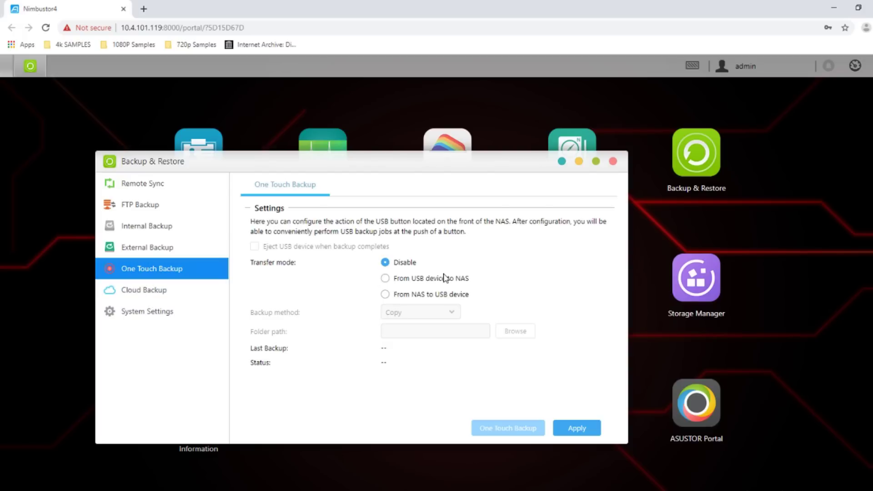
{"action": "left_click", "coordinate": [149, 290]}
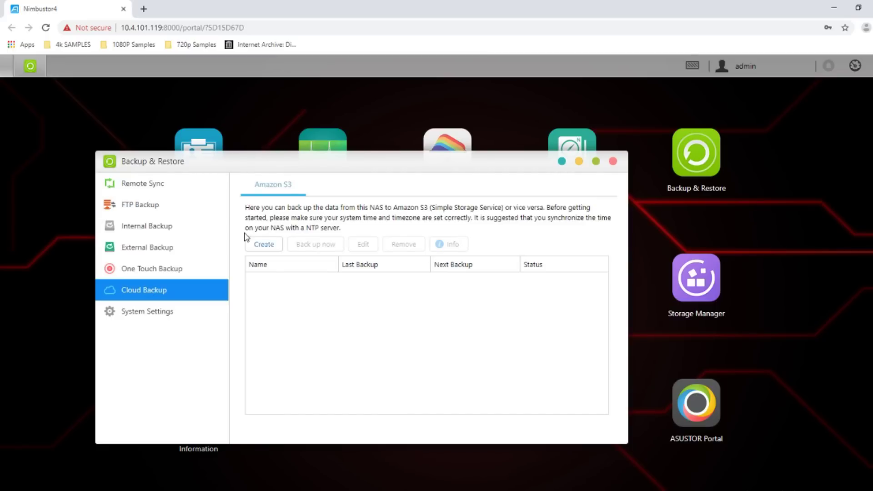
{"action": "left_click", "coordinate": [613, 163]}
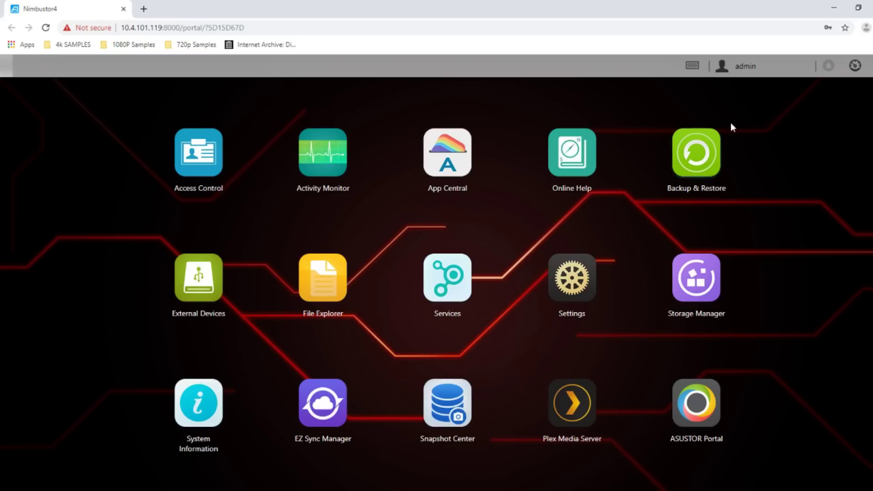
{"action": "left_click", "coordinate": [198, 277]}
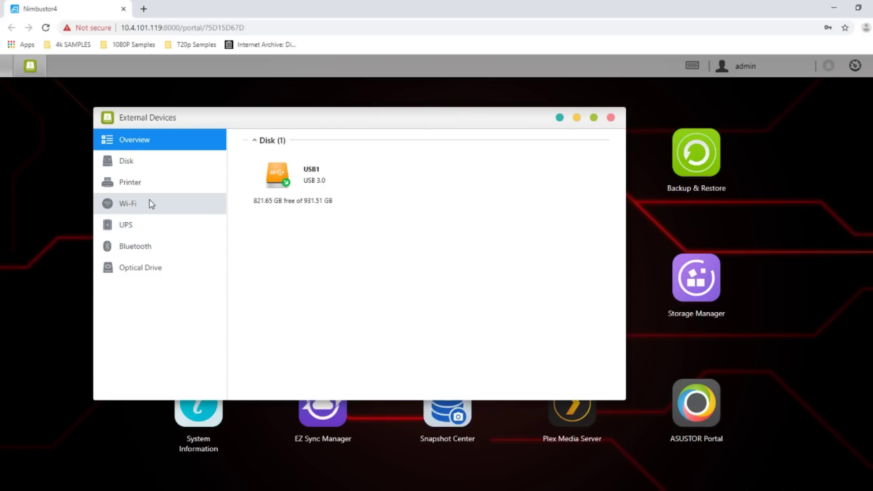
{"action": "left_click", "coordinate": [611, 118]}
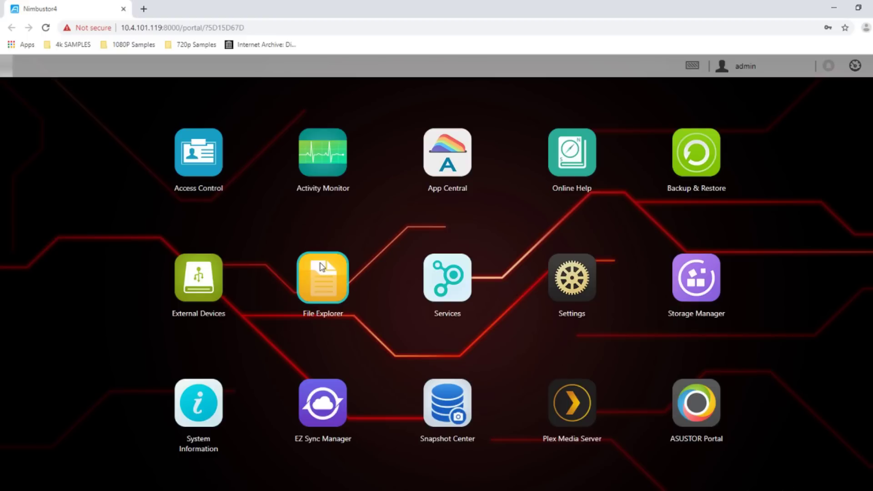
Open File Explorer and enlarge its window, then close it, reopen it and close it again
{"action": "left_click", "coordinate": [320, 274]}
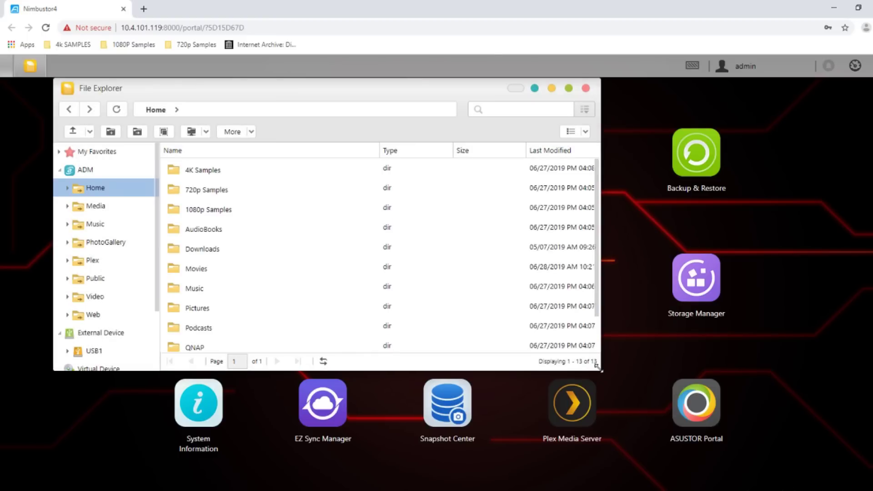
{"action": "left_click_drag", "start_coordinate": [599, 369], "coordinate": [758, 458]}
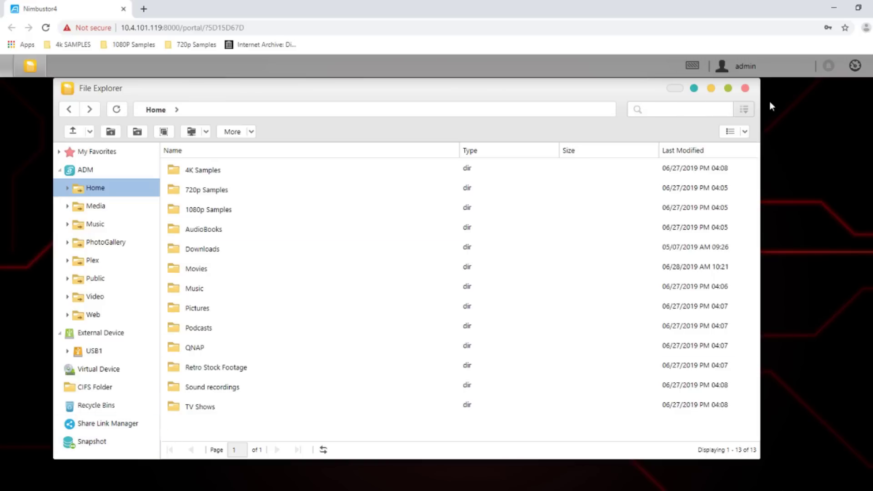
{"action": "left_click", "coordinate": [745, 88]}
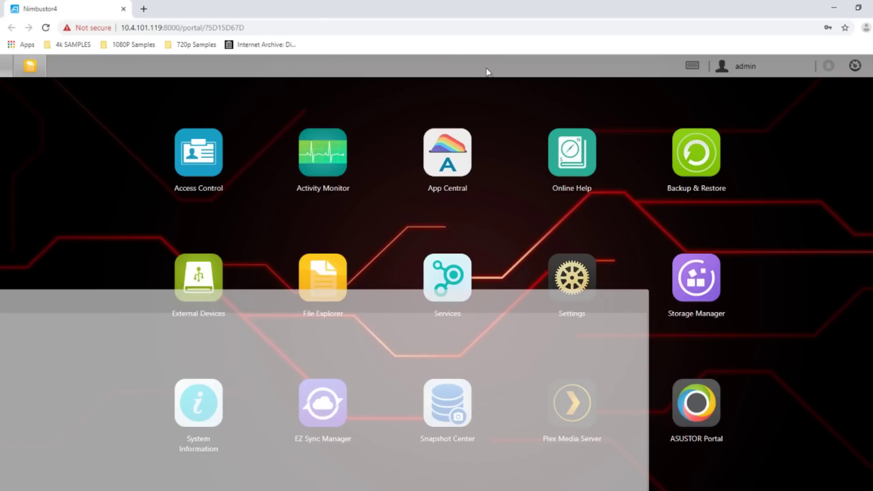
{"action": "left_click", "coordinate": [295, 300]}
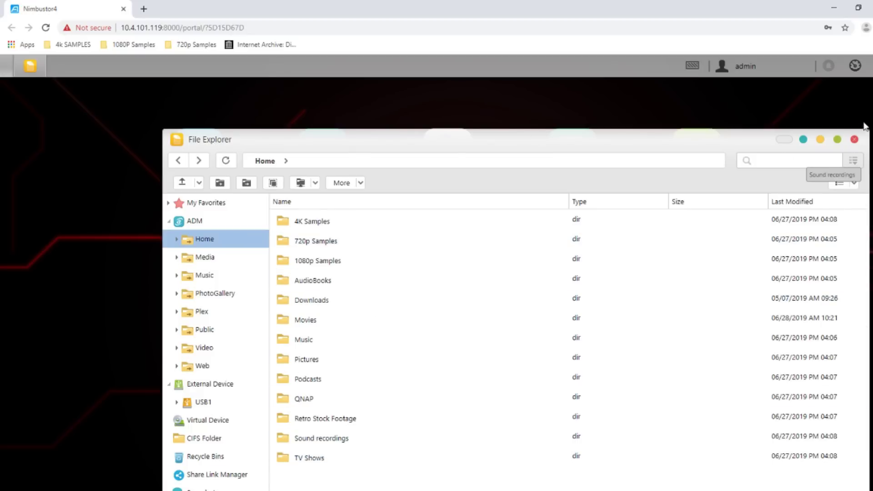
{"action": "left_click", "coordinate": [854, 139]}
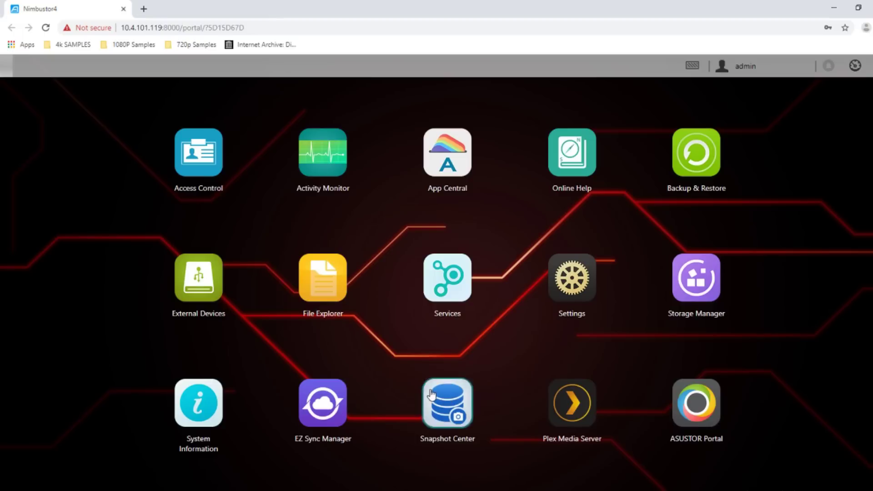
{"action": "left_click", "coordinate": [455, 275]}
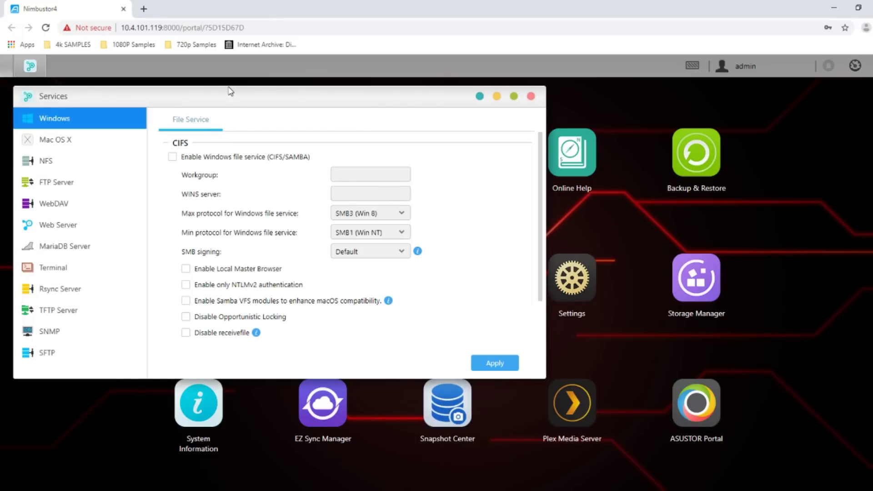
{"action": "left_click_drag", "start_coordinate": [231, 91], "coordinate": [298, 85]}
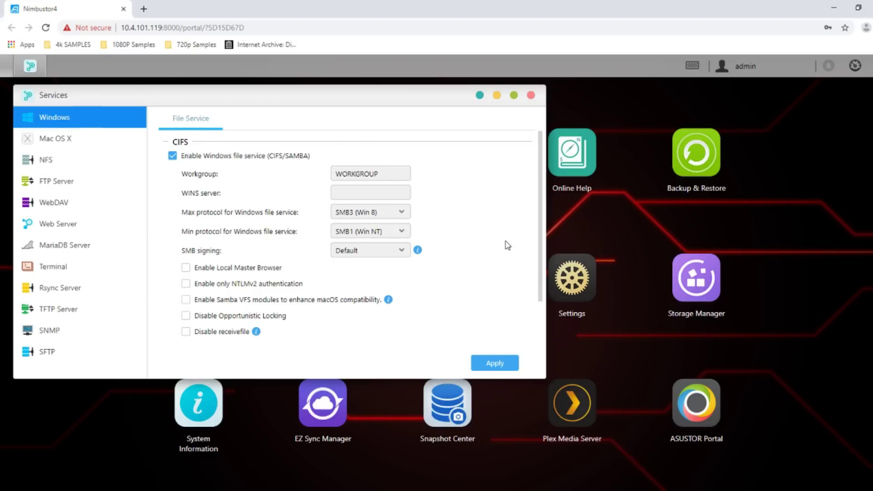
{"action": "left_click_drag", "start_coordinate": [449, 91], "coordinate": [558, 136]}
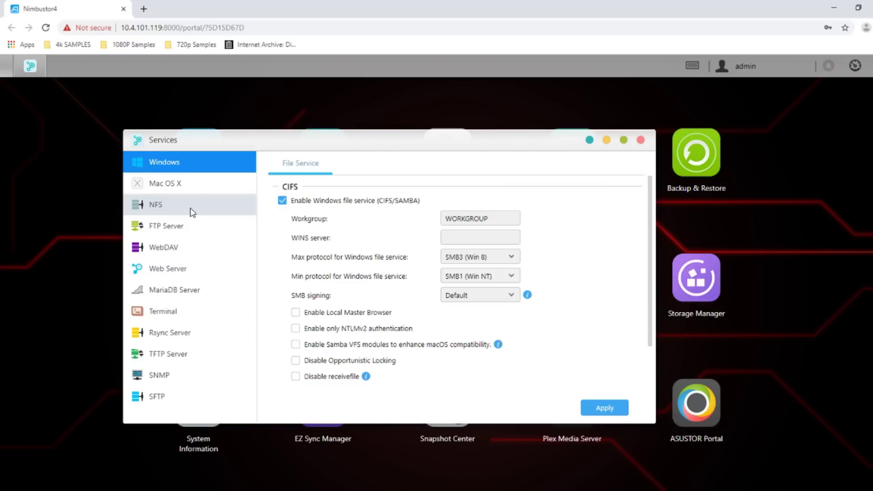
{"action": "left_click", "coordinate": [193, 183]}
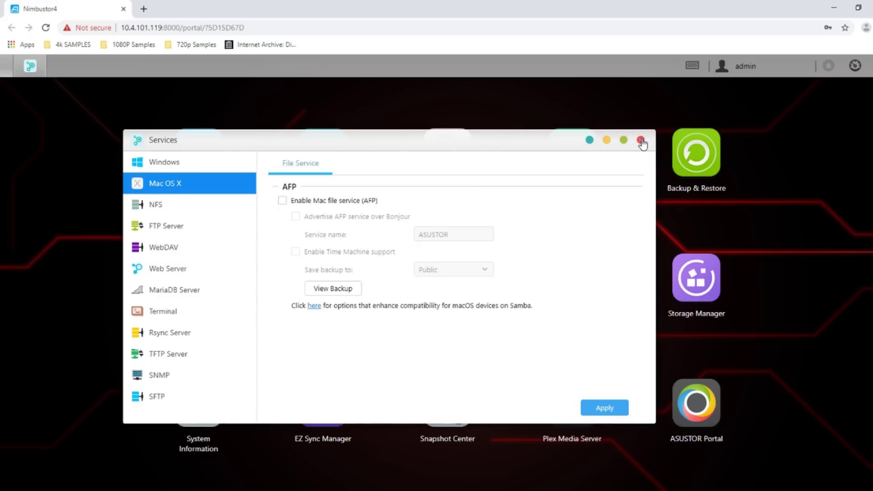
{"action": "left_click", "coordinate": [640, 141]}
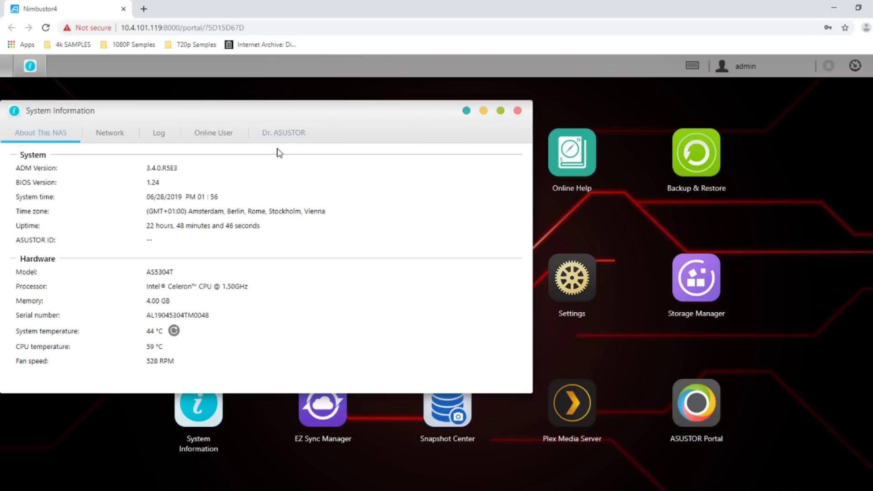
{"action": "left_click", "coordinate": [265, 138]}
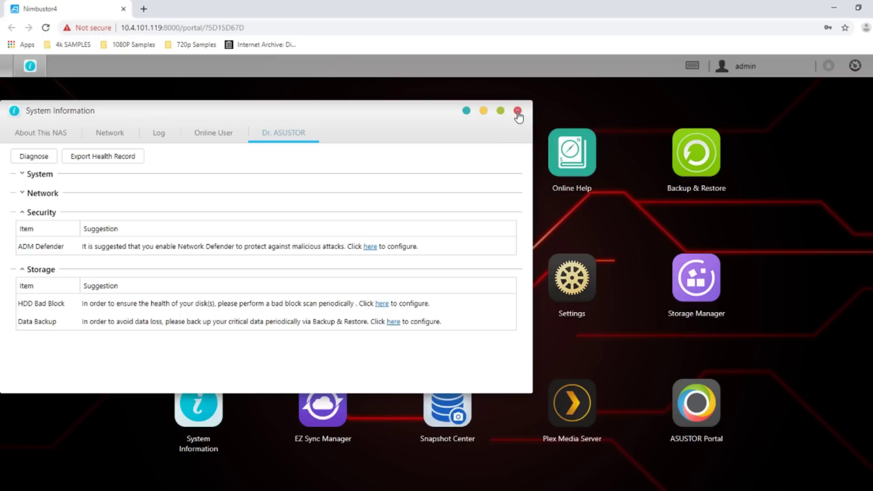
{"action": "left_click", "coordinate": [518, 112]}
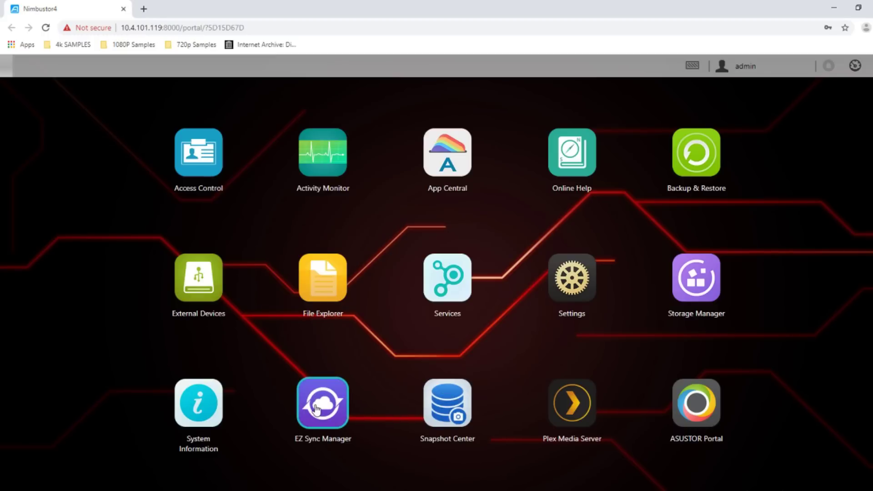
{"action": "left_click", "coordinate": [317, 409]}
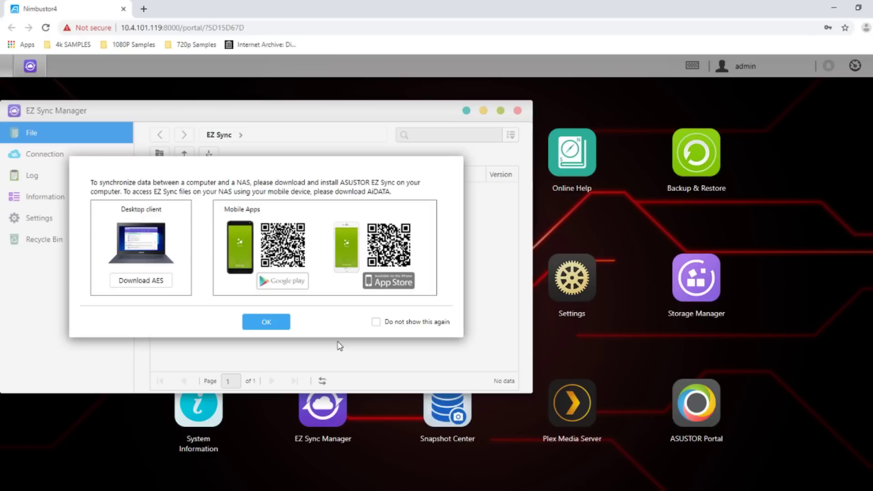
{"action": "left_click_drag", "start_coordinate": [361, 175], "coordinate": [617, 278]}
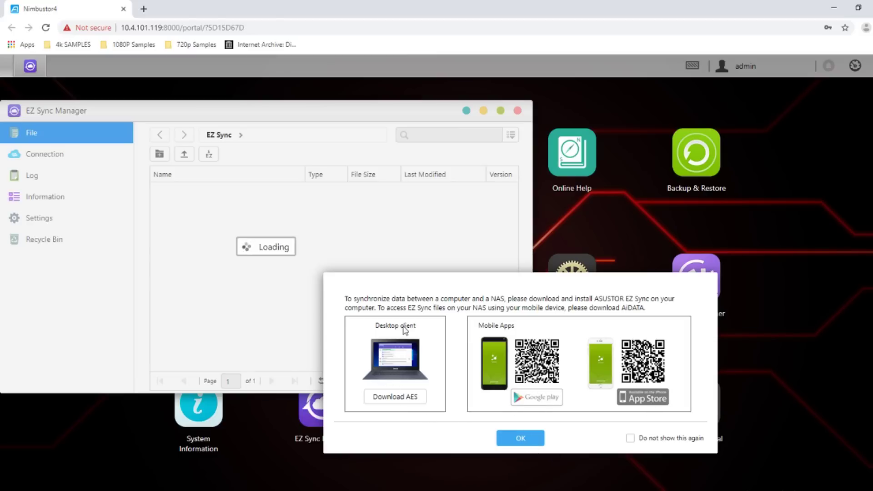
{"action": "left_click", "coordinate": [527, 437]}
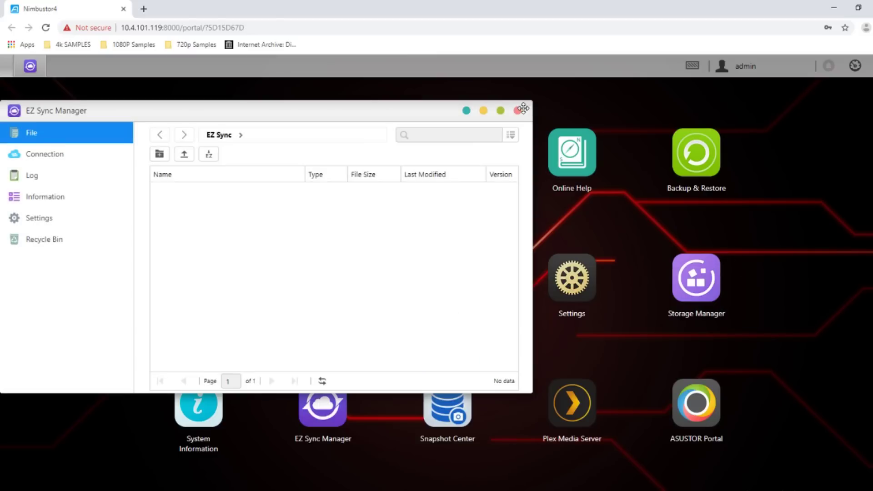
{"action": "left_click", "coordinate": [517, 111]}
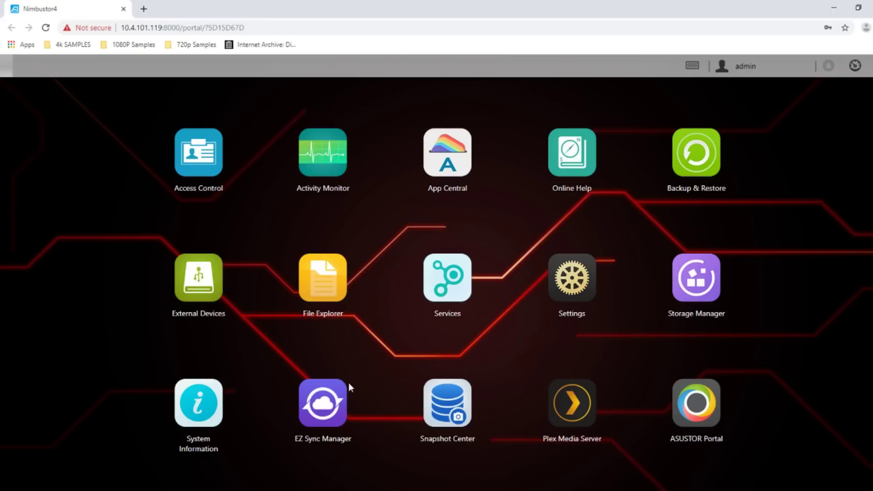
{"action": "left_click", "coordinate": [573, 404]}
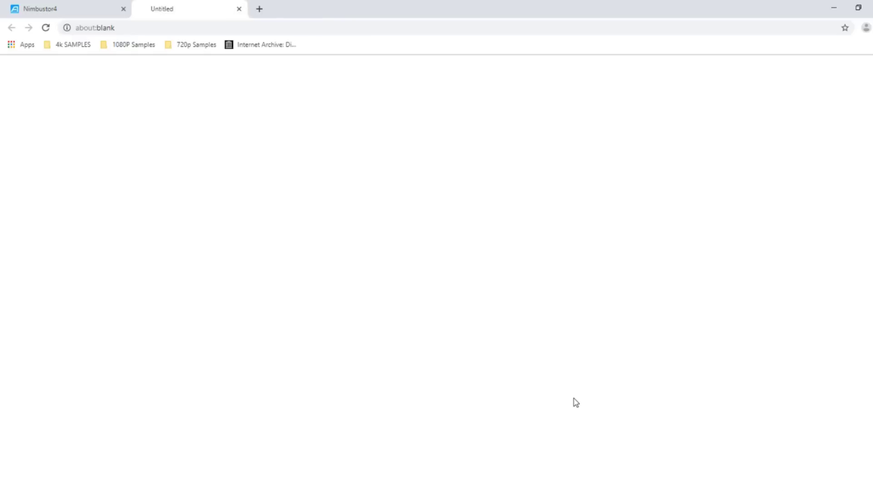
{"action": "left_click", "coordinate": [64, 9]}
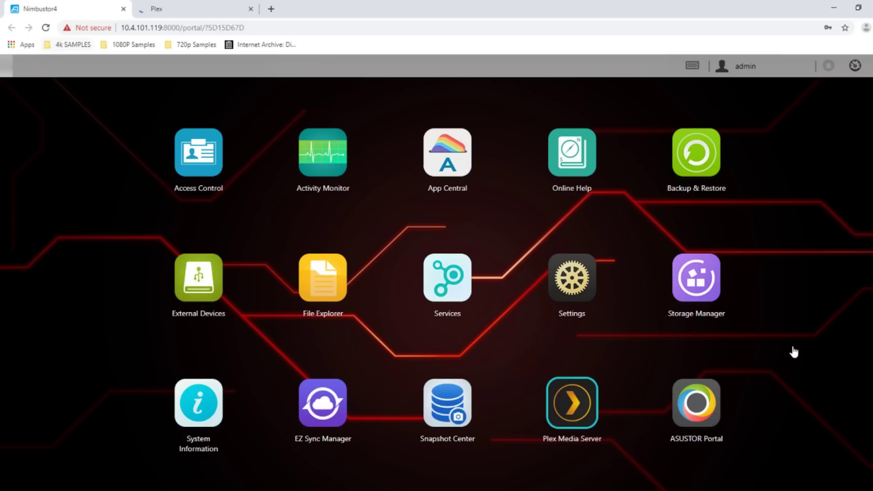
{"action": "left_click", "coordinate": [170, 5]}
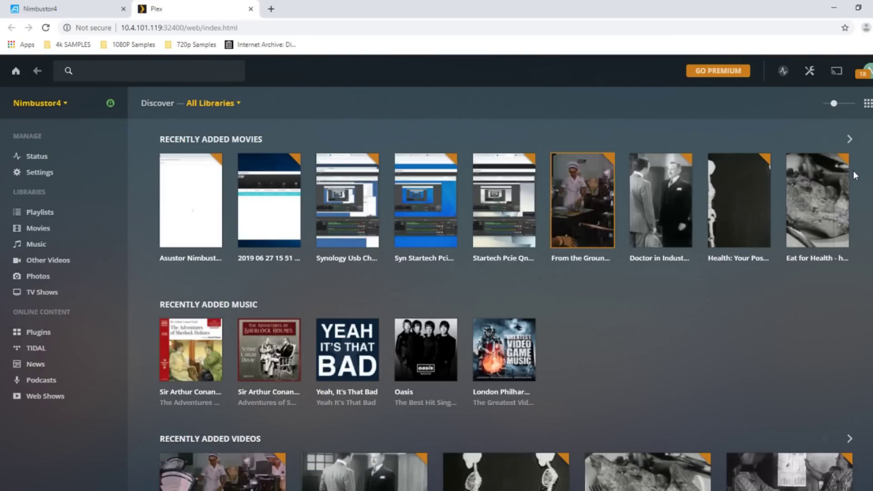
{"action": "scroll", "coordinate": [357, 261], "scroll_direction": "down", "scroll_amount": 4}
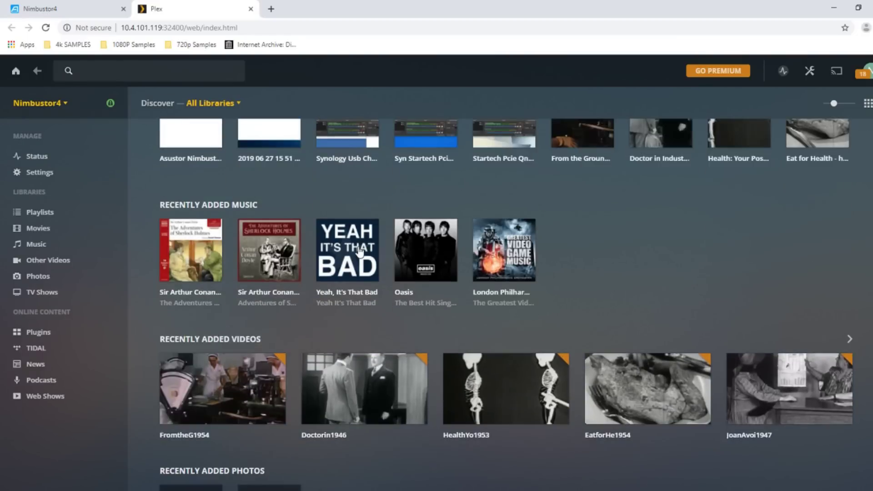
{"action": "scroll", "coordinate": [337, 220], "scroll_direction": "up", "scroll_amount": 4}
{"action": "scroll", "coordinate": [288, 267], "scroll_direction": "down", "scroll_amount": 10}
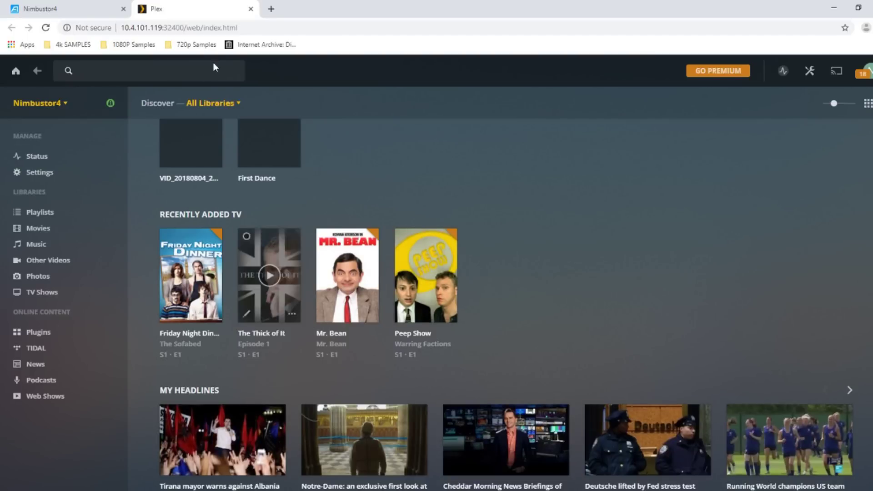
{"action": "scroll", "coordinate": [173, 321], "scroll_direction": "up", "scroll_amount": 4}
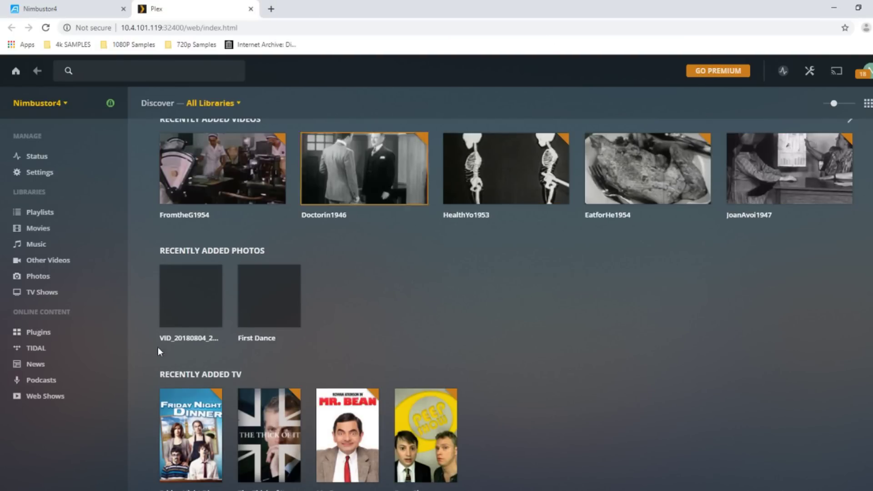
{"action": "left_click", "coordinate": [250, 9]}
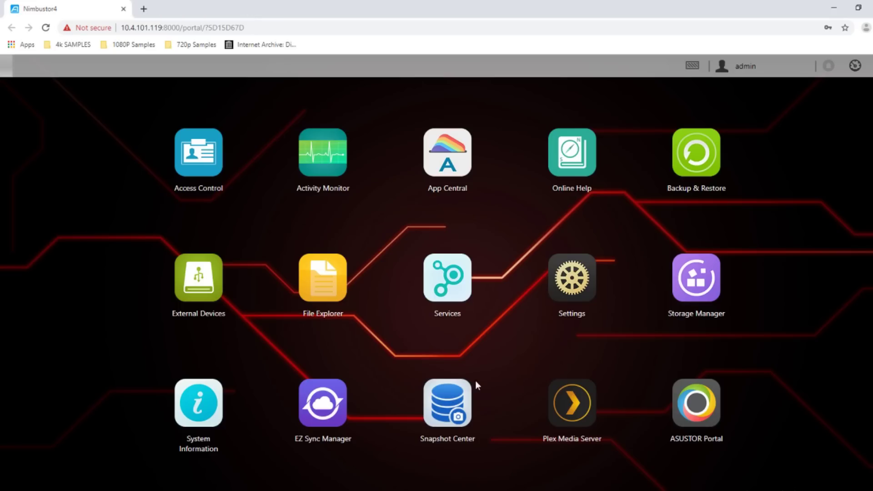
Open the ASUSTOR Portal settings, then close them again
{"action": "left_click", "coordinate": [715, 422]}
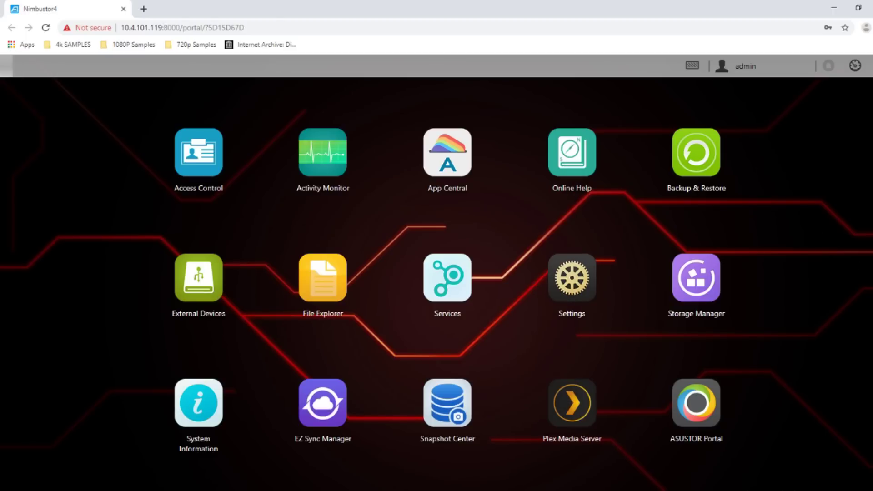
{"action": "left_click", "coordinate": [869, 297]}
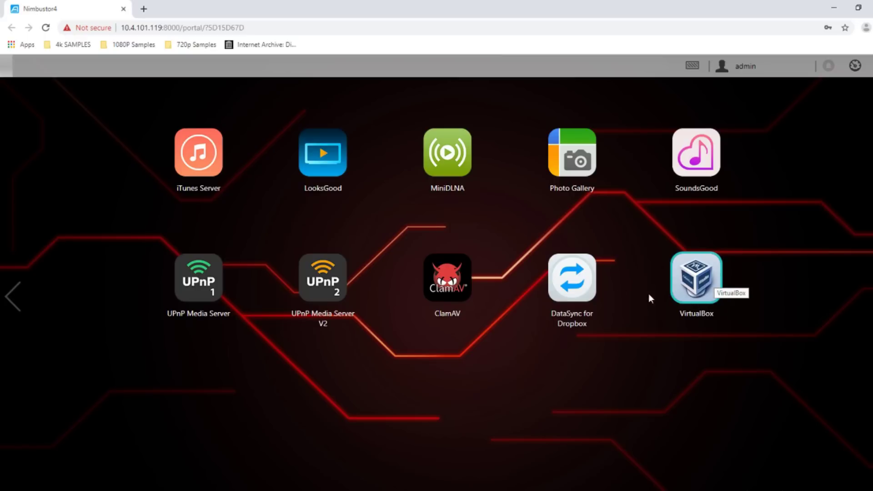
{"action": "left_click", "coordinate": [195, 163]}
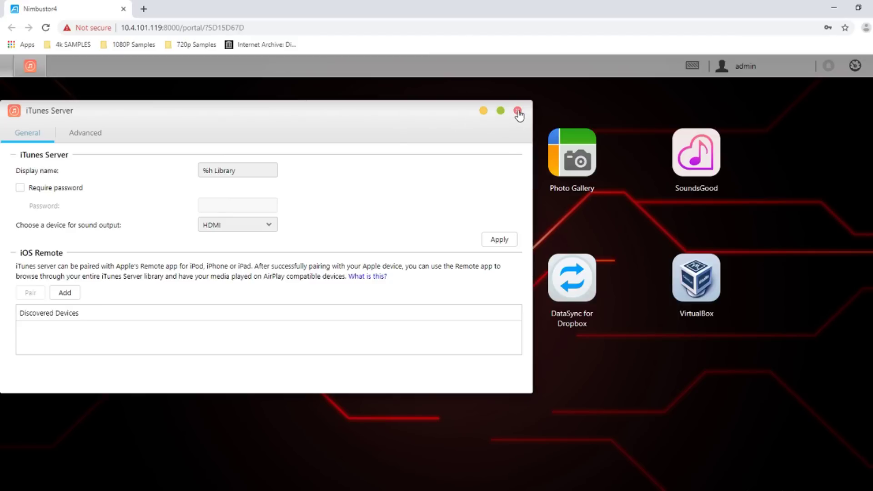
{"action": "left_click", "coordinate": [518, 111]}
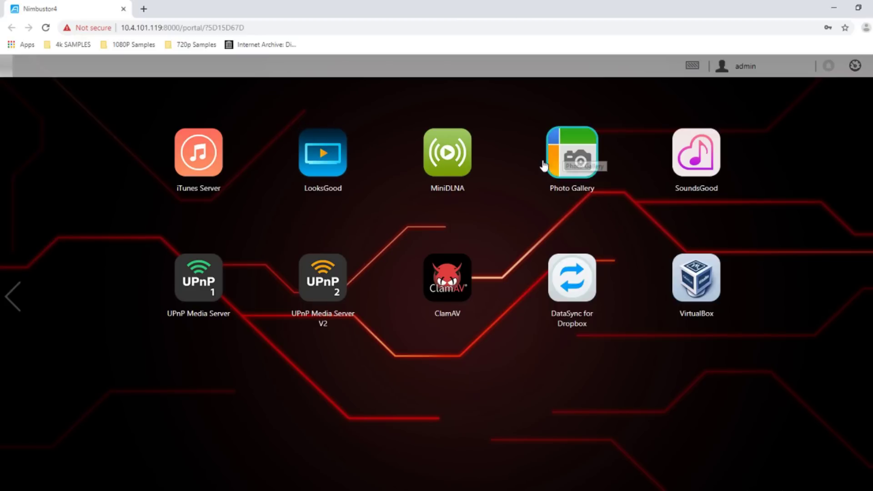
Launch LooksGood, Photo Gallery and SoundsGood, each in its own browser tab
{"action": "left_click", "coordinate": [322, 152]}
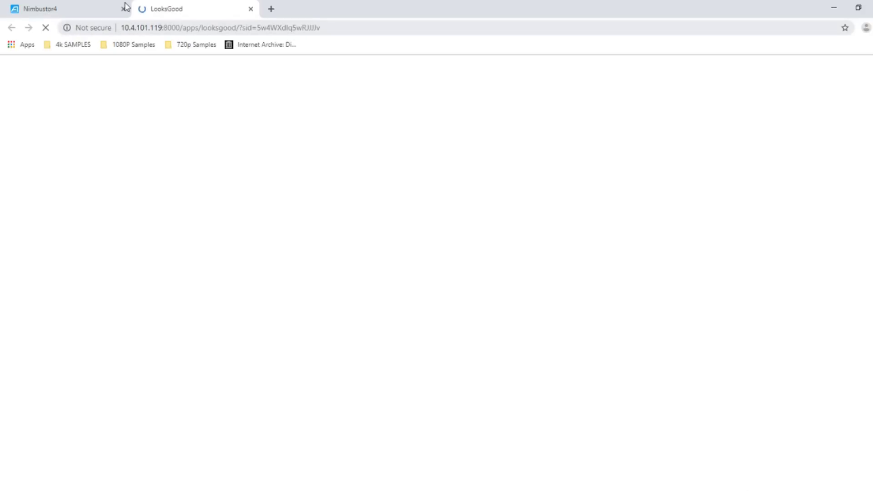
{"action": "left_click", "coordinate": [125, 6]}
{"action": "left_click", "coordinate": [590, 175]}
{"action": "left_click", "coordinate": [68, 6]}
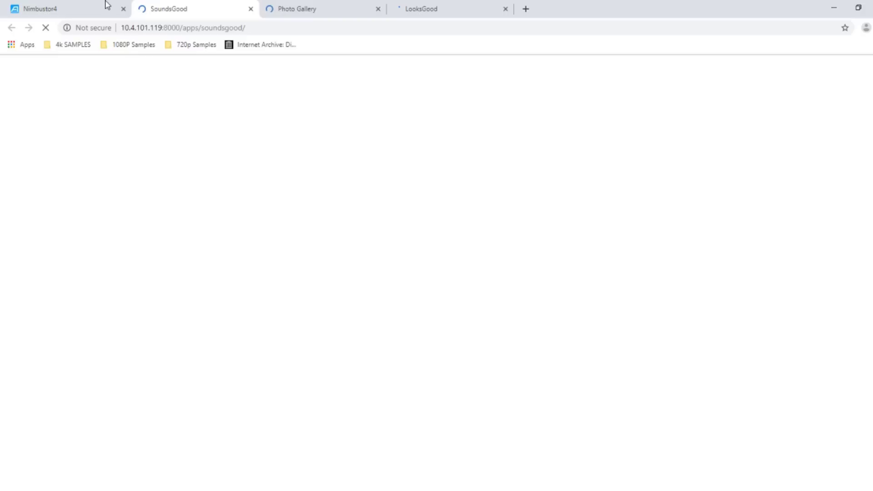
{"action": "left_click", "coordinate": [84, 9]}
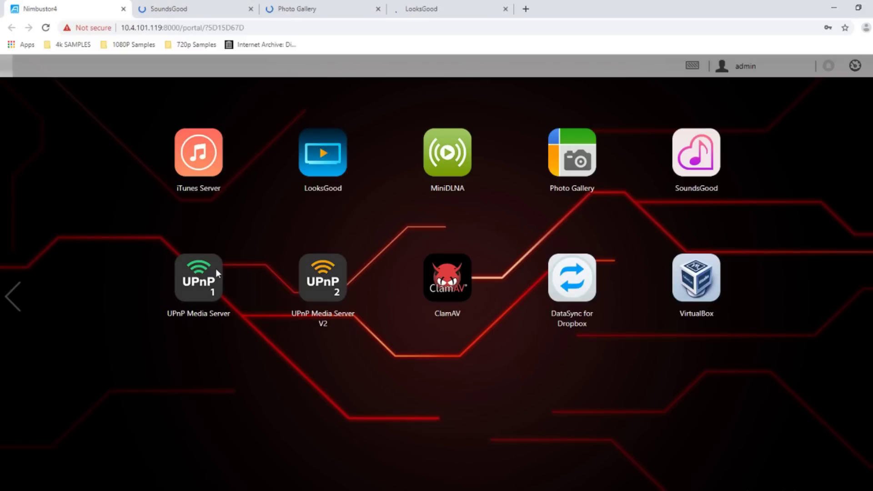
Select the UPnP Media Server and V2 icons, clear the selection, then view SoundsGood's 32 songs
{"action": "left_click", "coordinate": [201, 263]}
{"action": "left_click", "coordinate": [330, 268]}
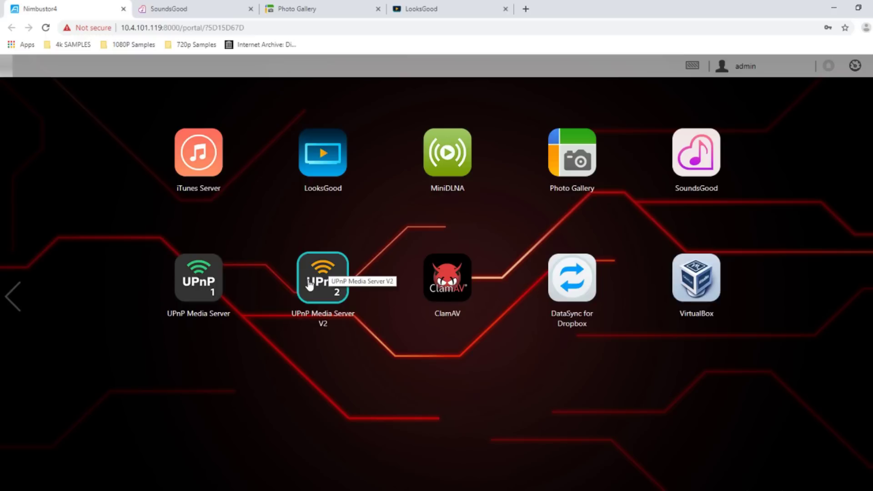
{"action": "left_click", "coordinate": [419, 265]}
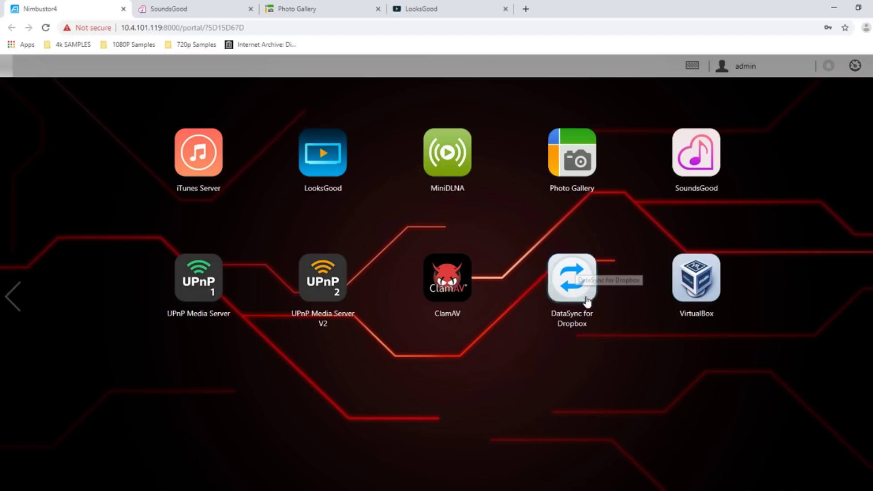
{"action": "left_click", "coordinate": [200, 8]}
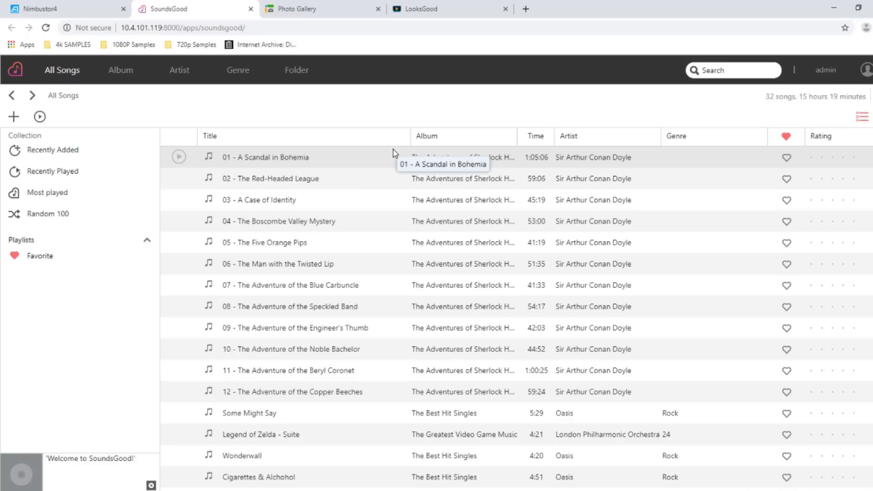
Browse the music by Album, Artist, Genre and Folder, return to Album, then close SoundsGood
{"action": "left_click", "coordinate": [119, 72]}
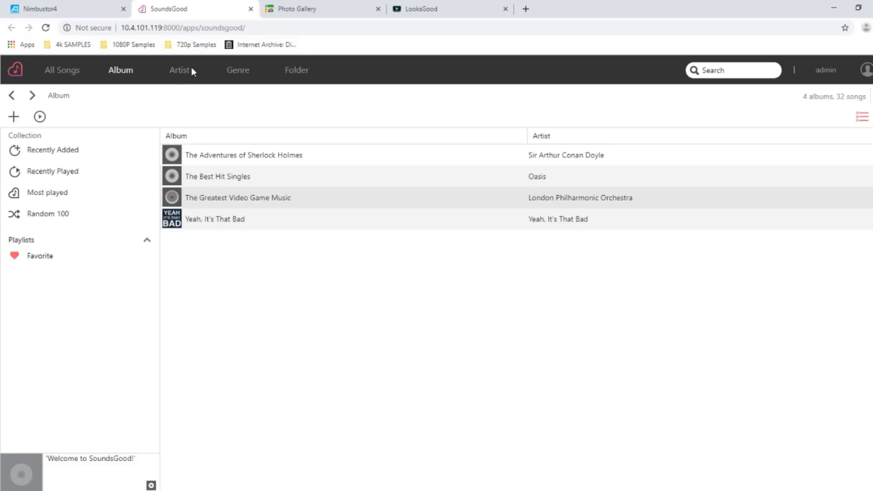
{"action": "left_click", "coordinate": [173, 69]}
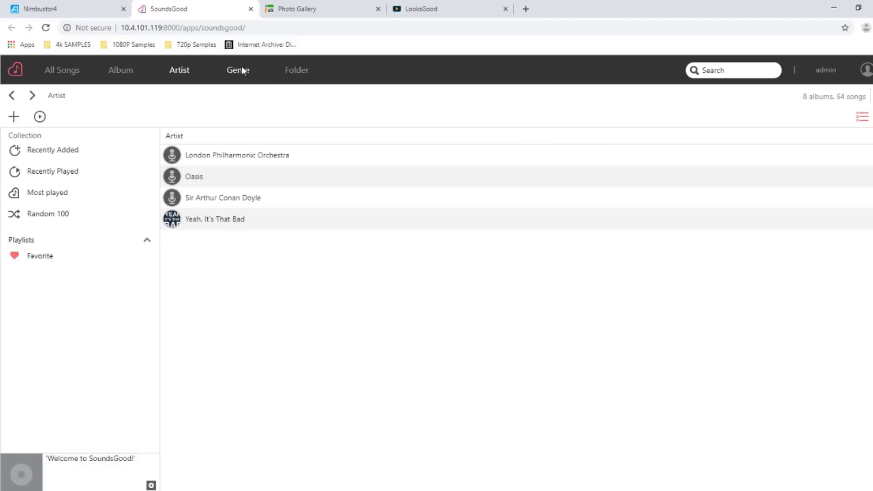
{"action": "left_click", "coordinate": [242, 68]}
{"action": "left_click", "coordinate": [287, 70]}
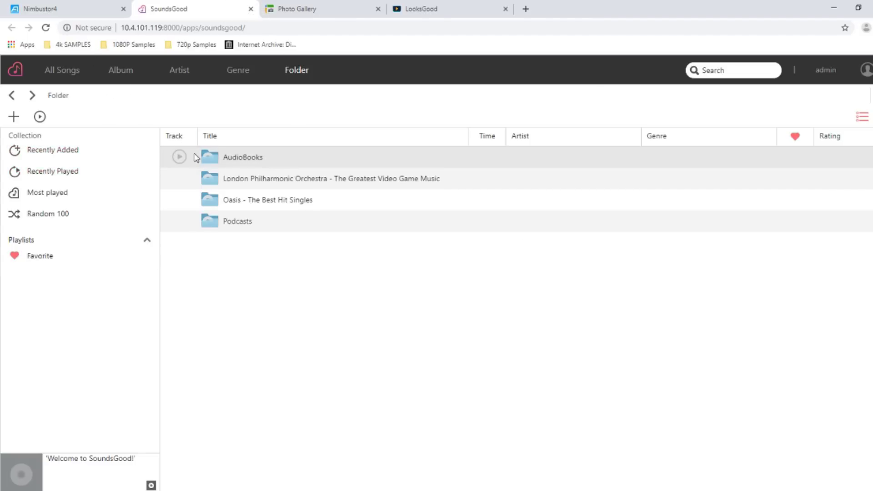
{"action": "left_click", "coordinate": [123, 71]}
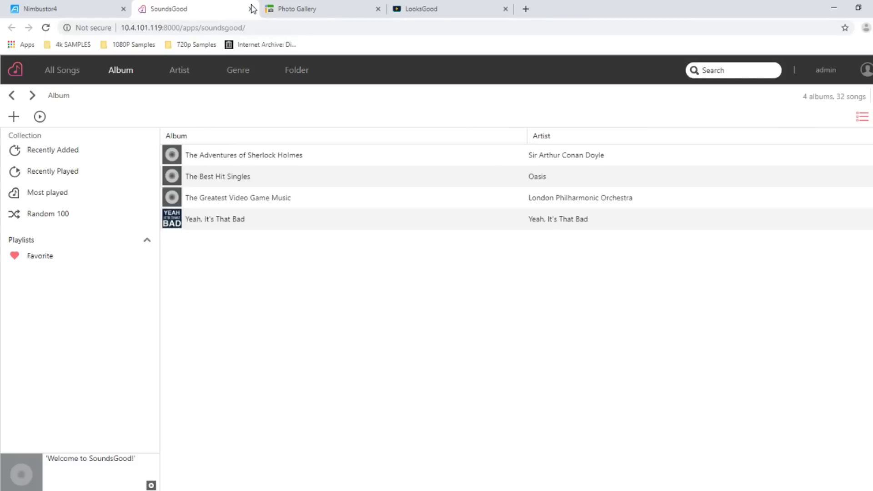
{"action": "left_click", "coordinate": [249, 9]}
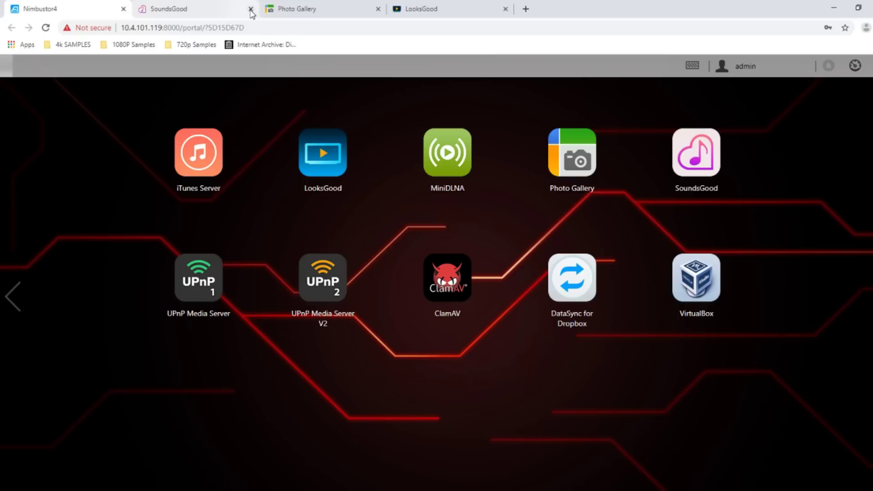
Go to the Photo Gallery tab and switch to browsing photos by folder
{"action": "left_click", "coordinate": [186, 7]}
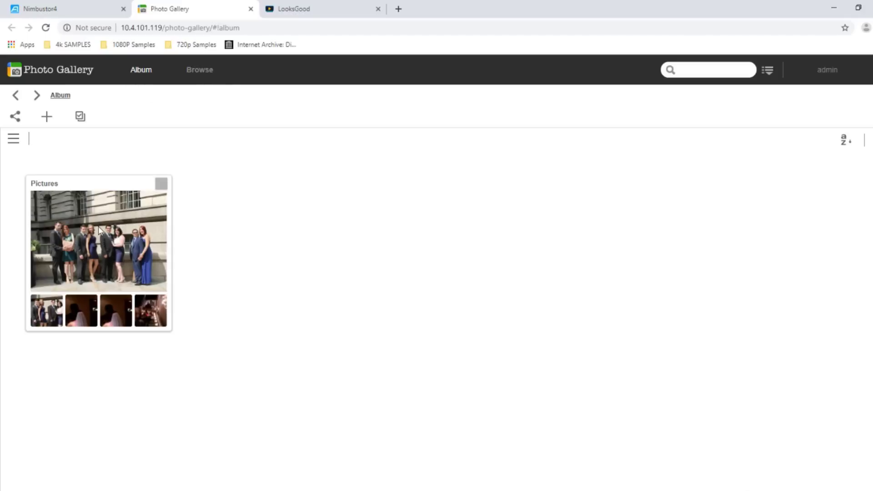
{"action": "left_click", "coordinate": [287, 8]}
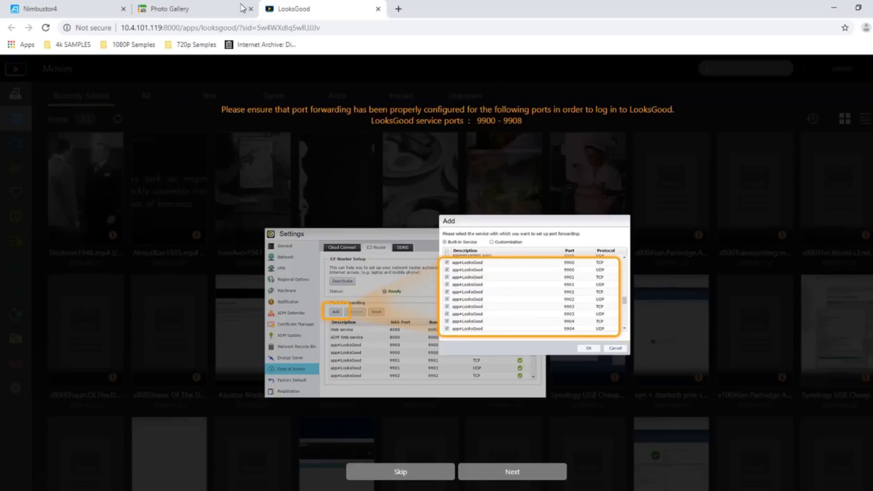
{"action": "left_click", "coordinate": [182, 8]}
{"action": "left_click", "coordinate": [187, 77]}
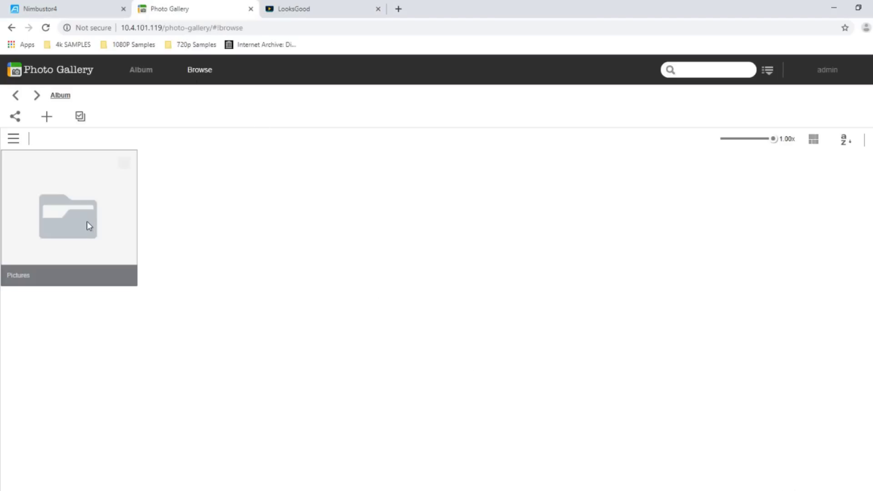
Open Pictures, then Berlin 2018, and open the Charlottenstraße street-sign photo
{"action": "left_click", "coordinate": [89, 225]}
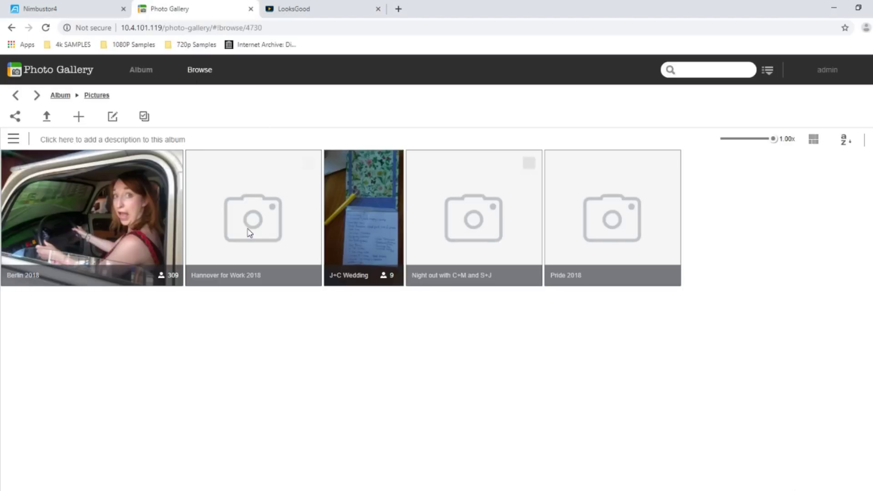
{"action": "left_click", "coordinate": [81, 204]}
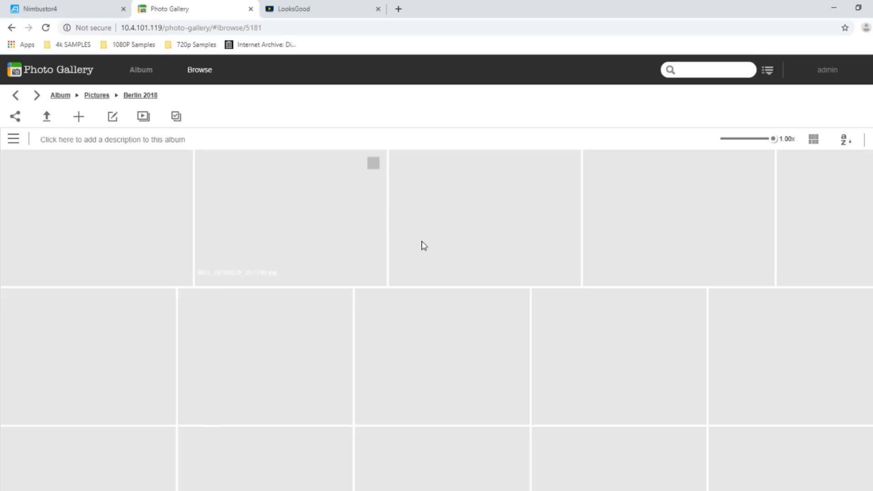
{"action": "scroll", "coordinate": [400, 329], "scroll_direction": "down", "scroll_amount": 3}
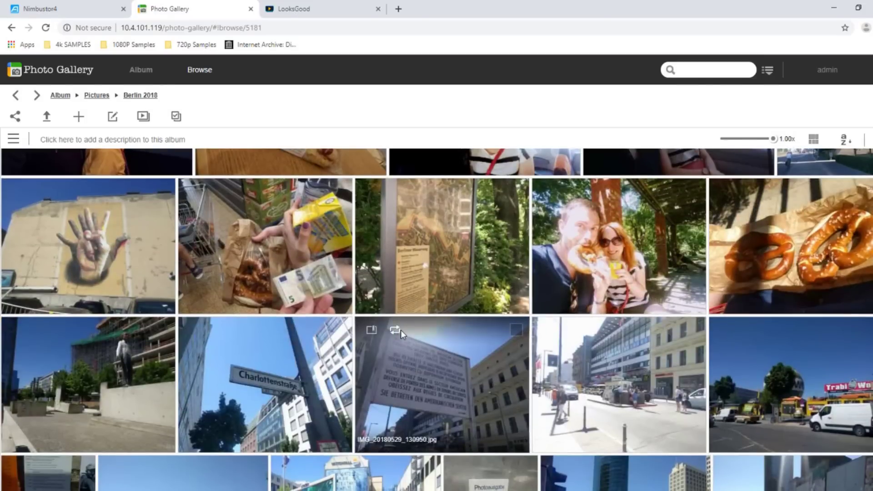
{"action": "scroll", "coordinate": [400, 329], "scroll_direction": "down", "scroll_amount": 2}
{"action": "scroll", "coordinate": [411, 349], "scroll_direction": "up", "scroll_amount": 1}
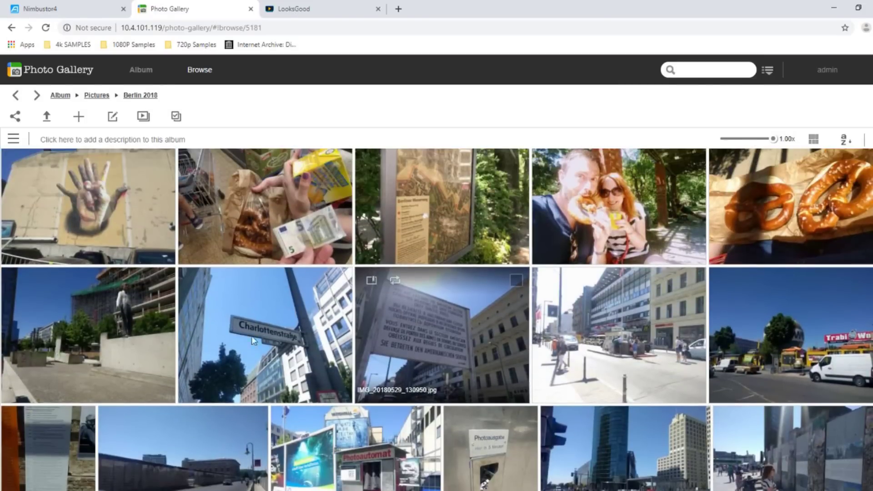
{"action": "left_click", "coordinate": [253, 341]}
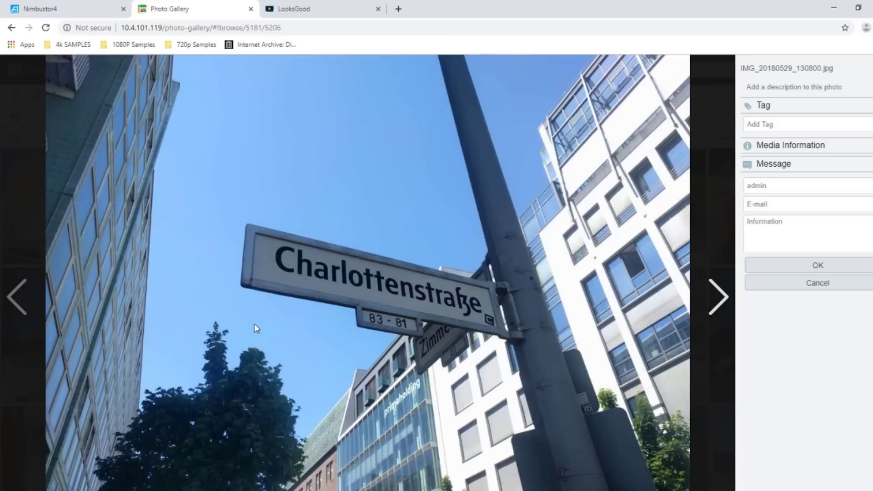
Show the Charlottenstraße photo's media information and open its coordinates in a new Google Maps tab
{"action": "left_click", "coordinate": [799, 148]}
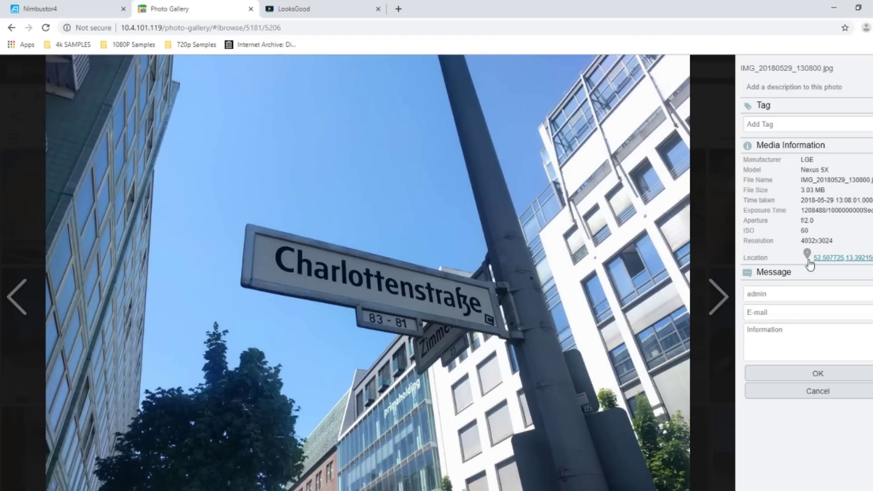
{"action": "middle_click", "coordinate": [848, 258]}
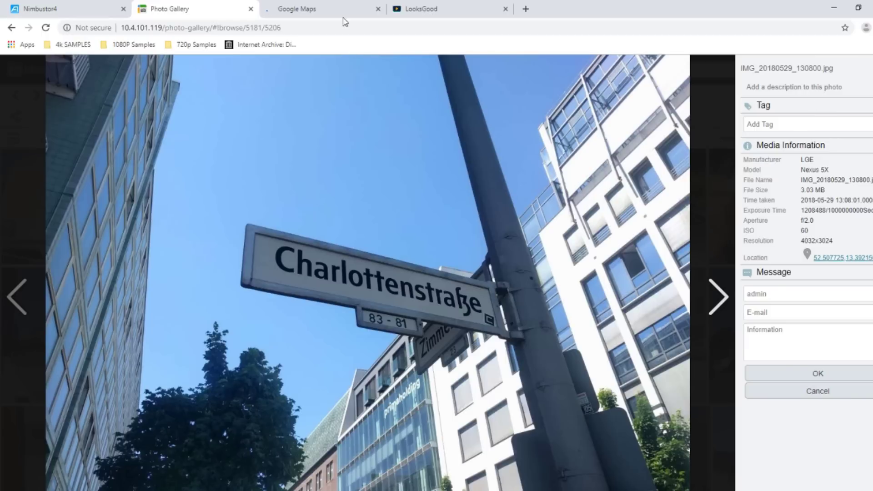
Check the photo's Berlin pin on Google Maps, close the map, and return to the Berlin 2018 album
{"action": "left_click", "coordinate": [322, 7]}
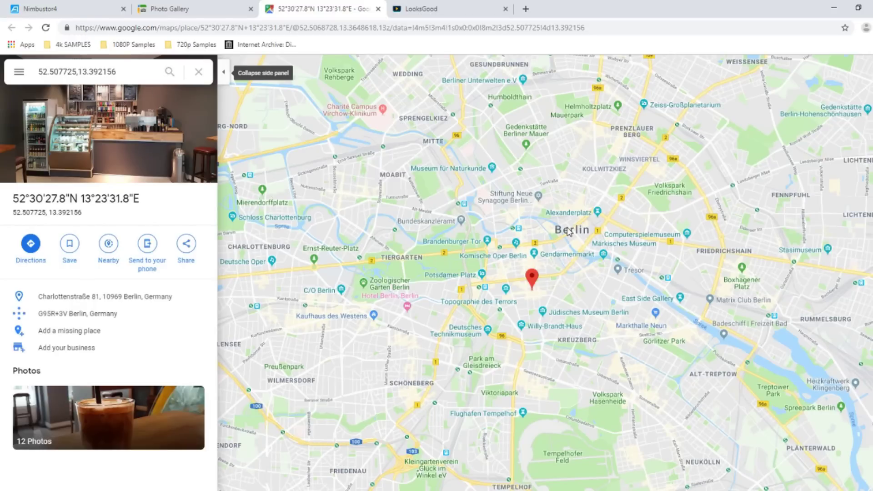
{"action": "key", "text": "ctrl+w"}
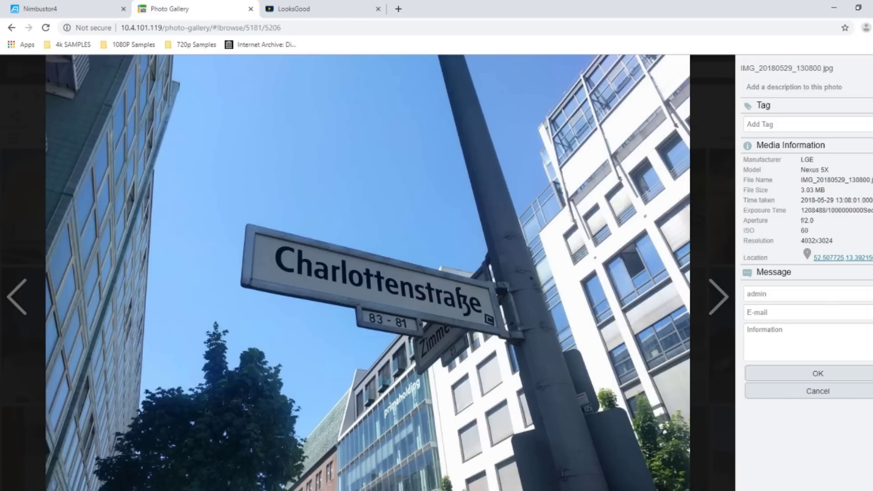
{"action": "key", "text": "Escape"}
{"action": "scroll", "coordinate": [325, 290], "scroll_direction": "down", "scroll_amount": 5}
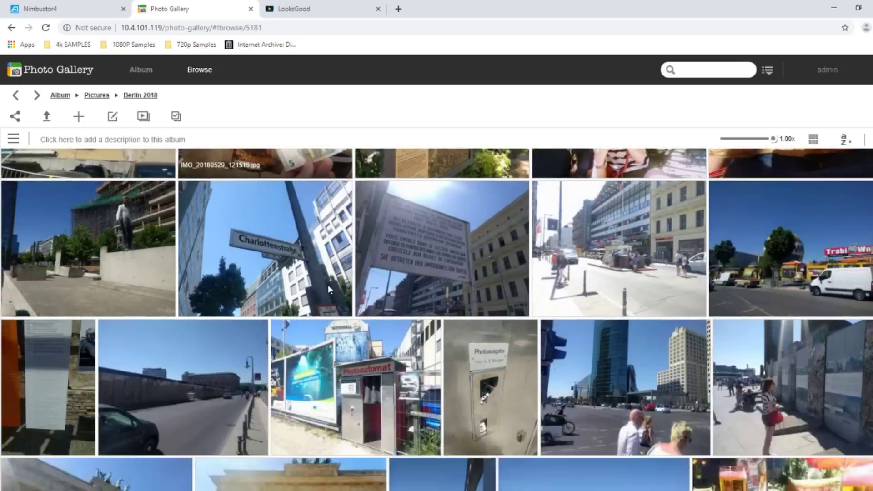
From Pictures, open Hannover for Work 2018 and the ioSafe photo IMG_20180612_103715.jpg
{"action": "left_click", "coordinate": [104, 97]}
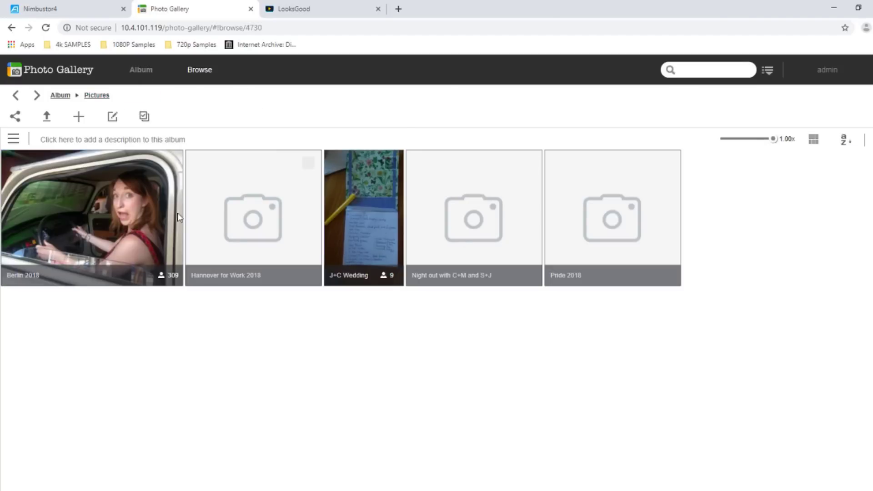
{"action": "left_click", "coordinate": [280, 196]}
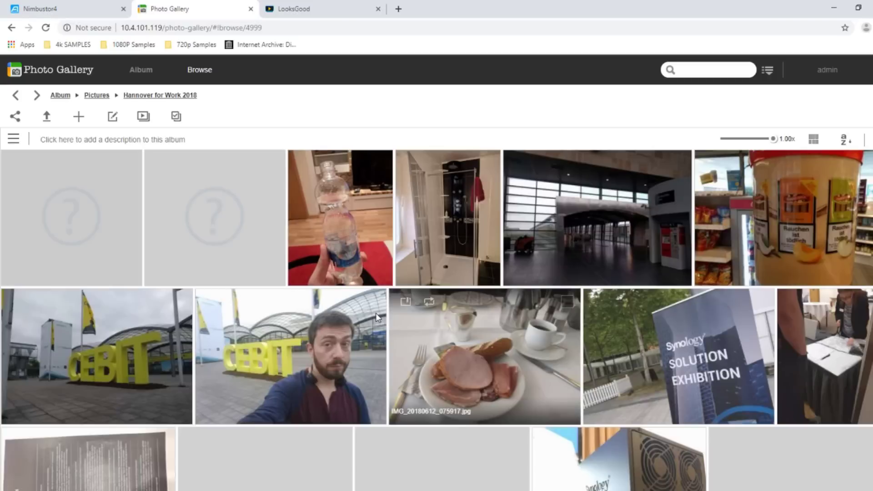
{"action": "scroll", "coordinate": [317, 288], "scroll_direction": "down", "scroll_amount": 6}
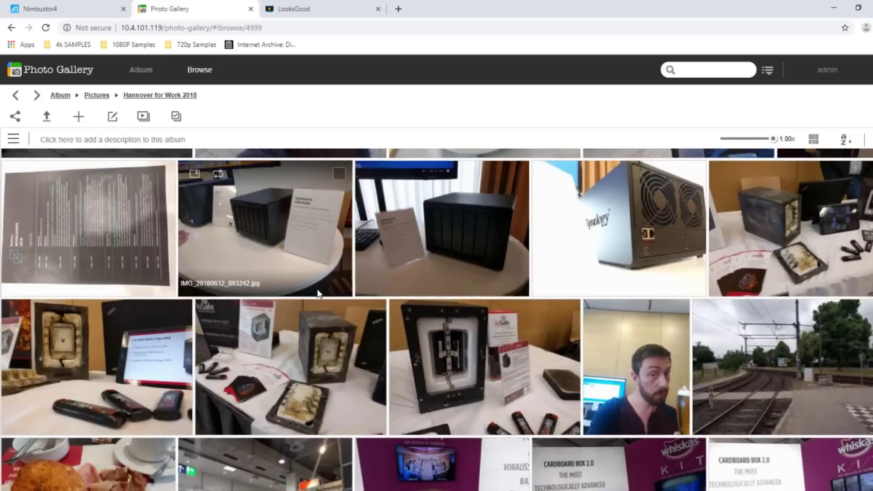
{"action": "left_click", "coordinate": [318, 353]}
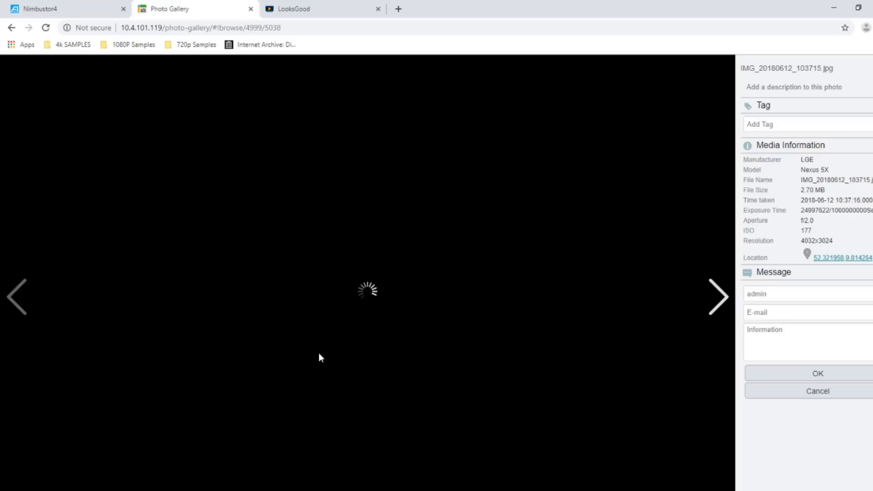
View the ioSafe photo's Hannover location on Google Maps, then close the map tab
{"action": "left_click", "coordinate": [833, 258]}
{"action": "left_click", "coordinate": [210, 7]}
{"action": "left_click", "coordinate": [336, 10]}
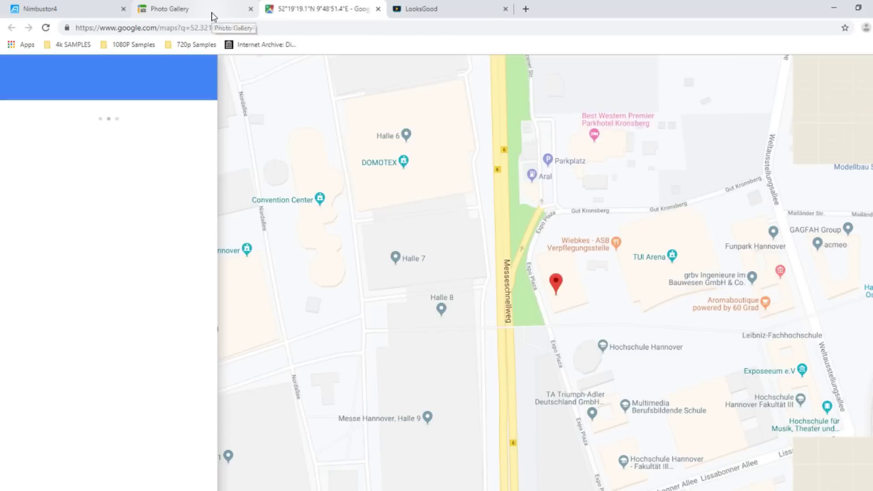
{"action": "left_click", "coordinate": [214, 16]}
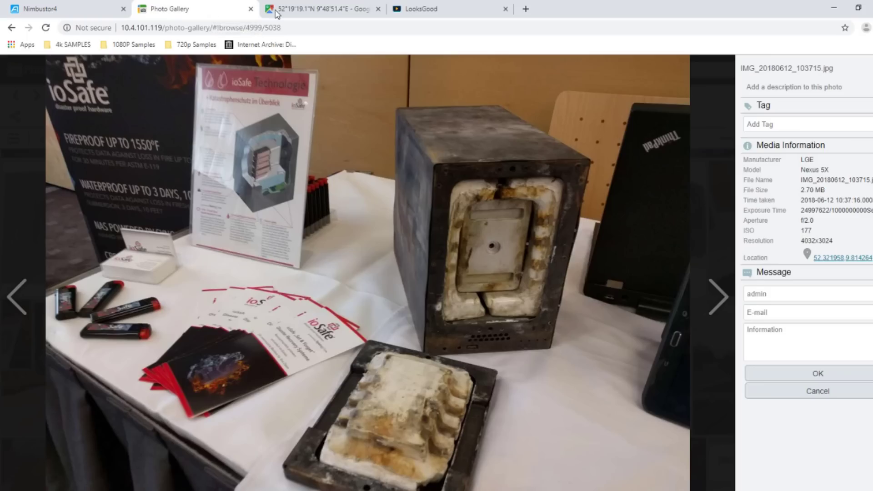
{"action": "left_click", "coordinate": [282, 13]}
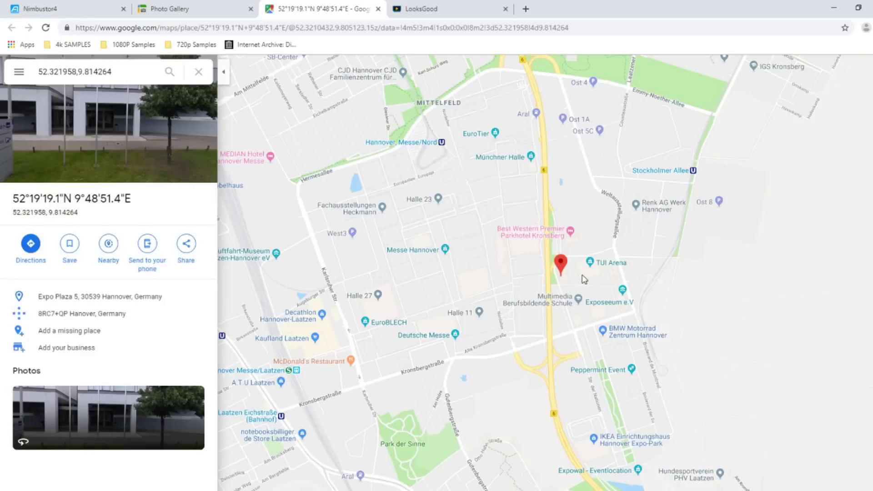
{"action": "scroll", "coordinate": [584, 279], "scroll_direction": "up", "scroll_amount": 3}
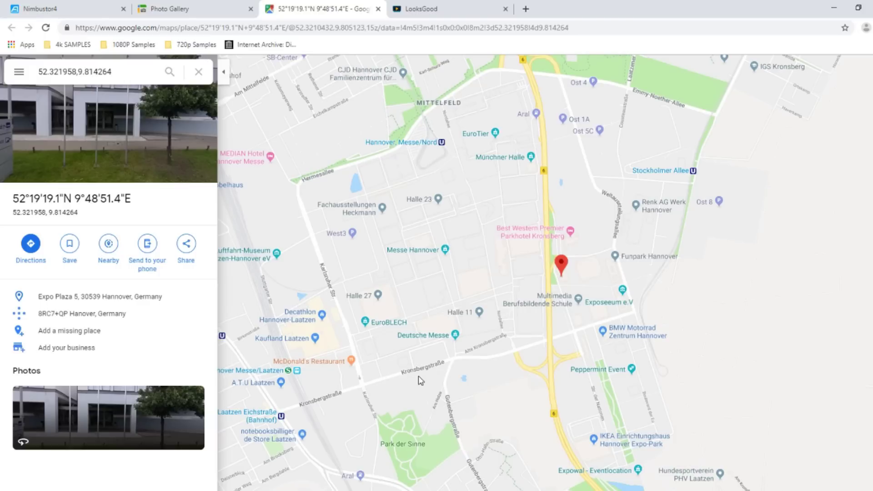
{"action": "key", "text": "ctrl+w"}
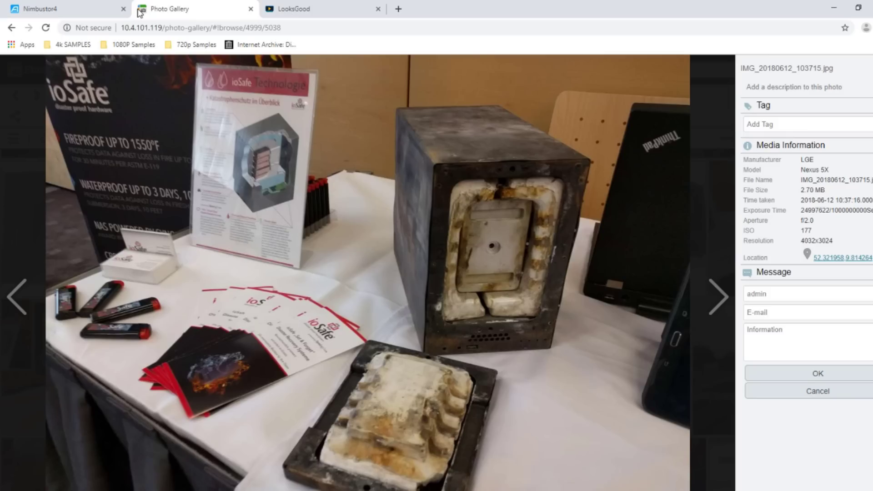
Exit the photo viewer, go back to the Pictures list, and close Photo Gallery
{"action": "key", "text": "Escape"}
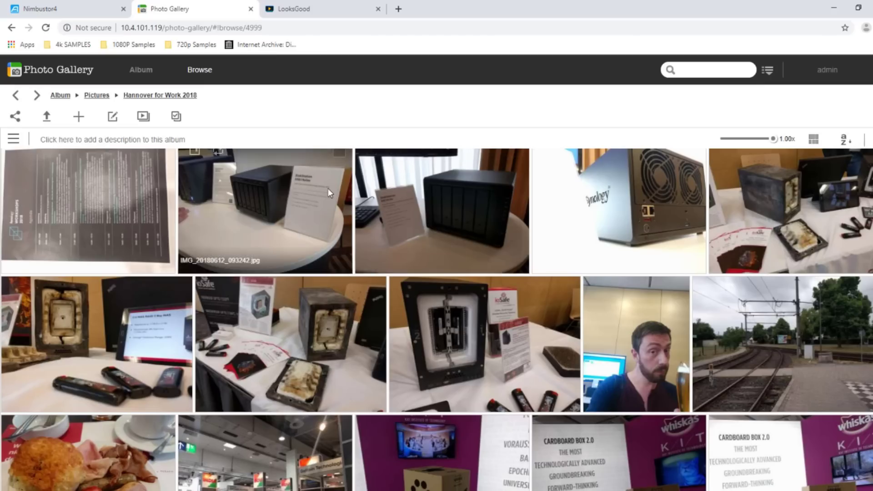
{"action": "left_click", "coordinate": [95, 97]}
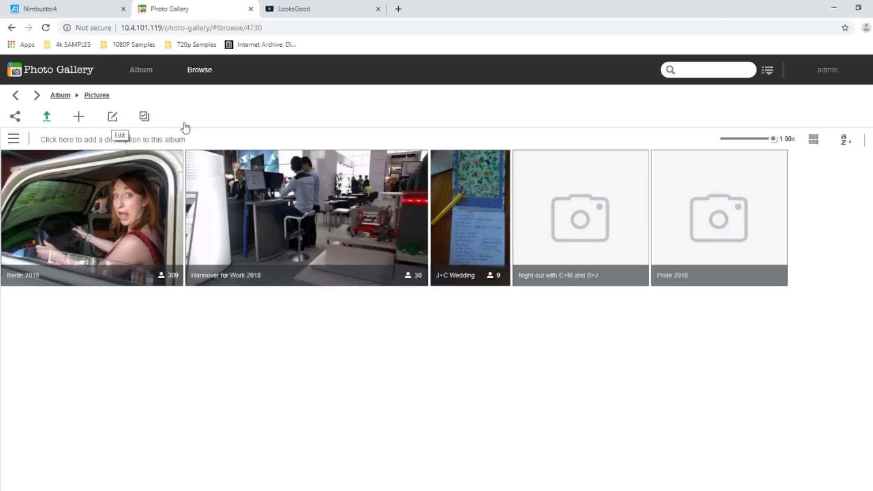
{"action": "mouse_move", "coordinate": [750, 156]}
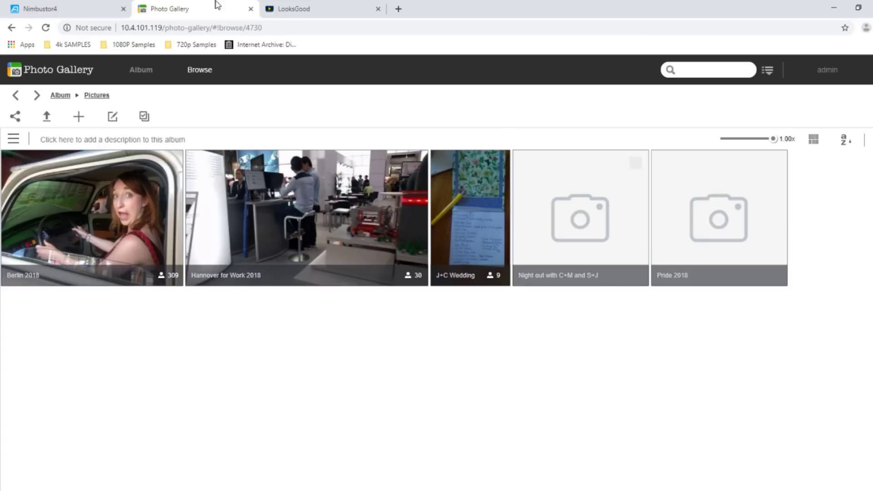
{"action": "left_click", "coordinate": [250, 9]}
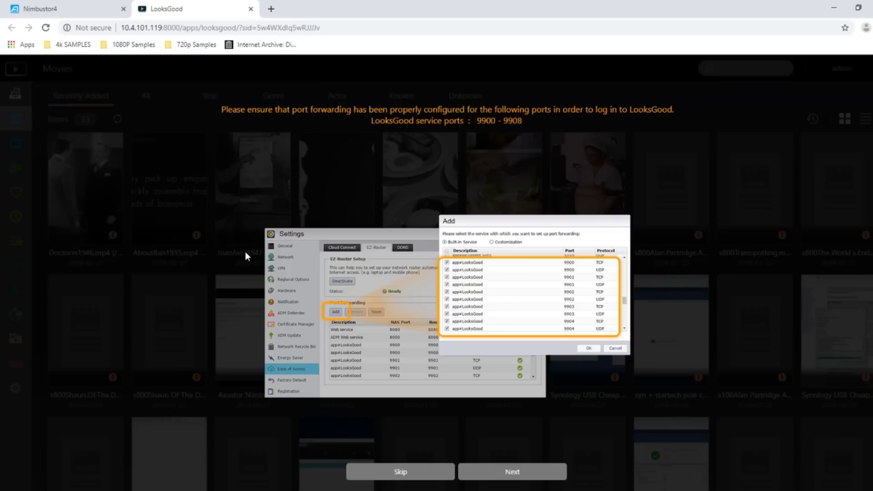
Skip LooksGood's port-forwarding notice, look over the Movies library, then open TV Shows
{"action": "left_click", "coordinate": [410, 473]}
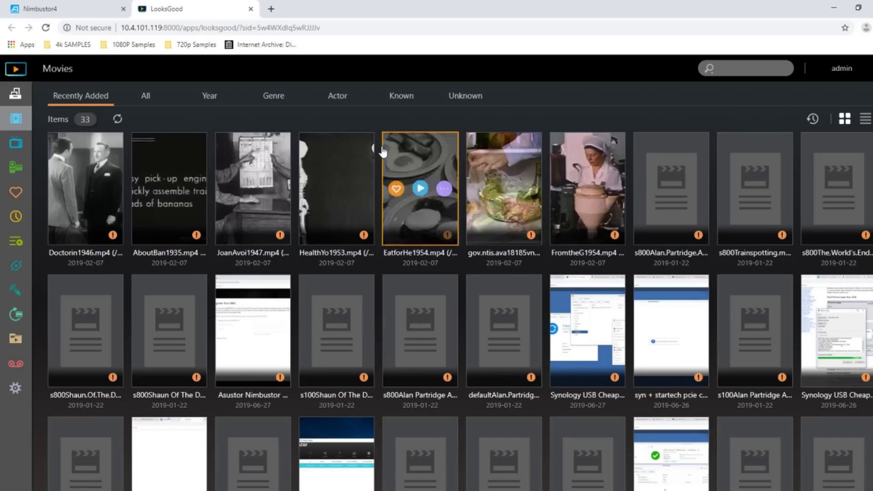
{"action": "scroll", "coordinate": [367, 227], "scroll_direction": "down", "scroll_amount": 3}
{"action": "scroll", "coordinate": [361, 266], "scroll_direction": "up", "scroll_amount": 3}
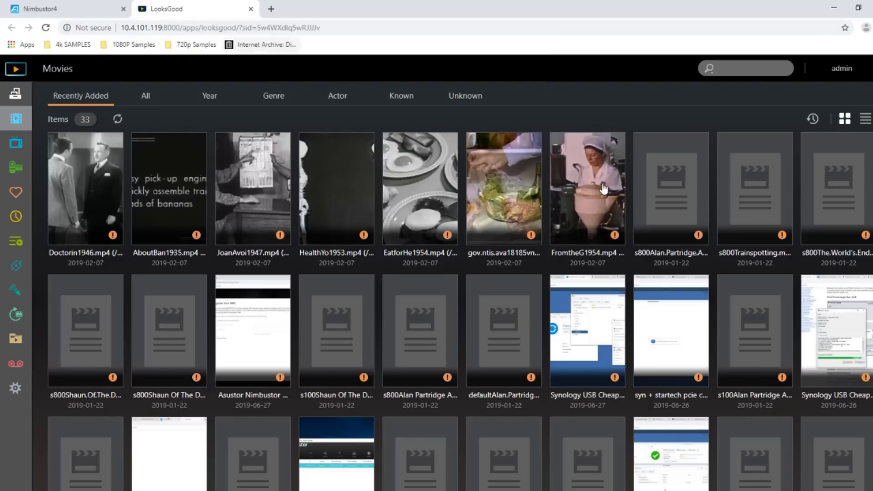
{"action": "left_click", "coordinate": [17, 144]}
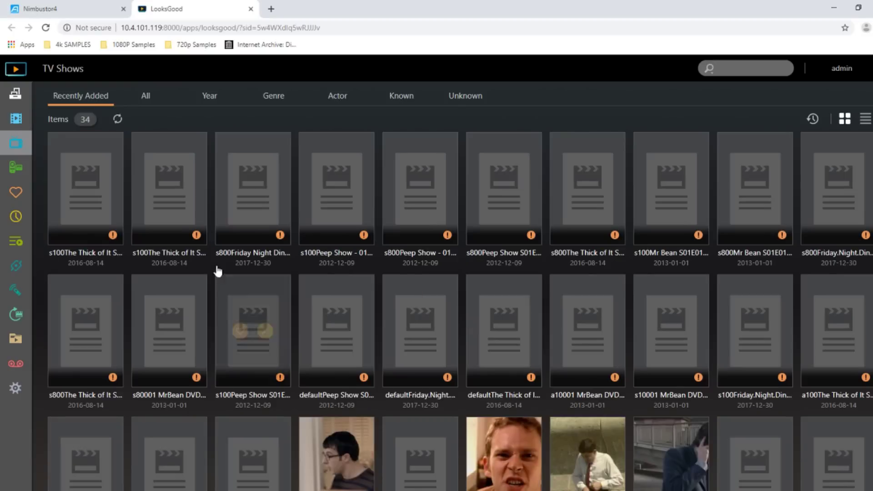
Scroll the TV Shows grid and open the Mr Bean S01E01.avi episode page
{"action": "mouse_move", "coordinate": [114, 197]}
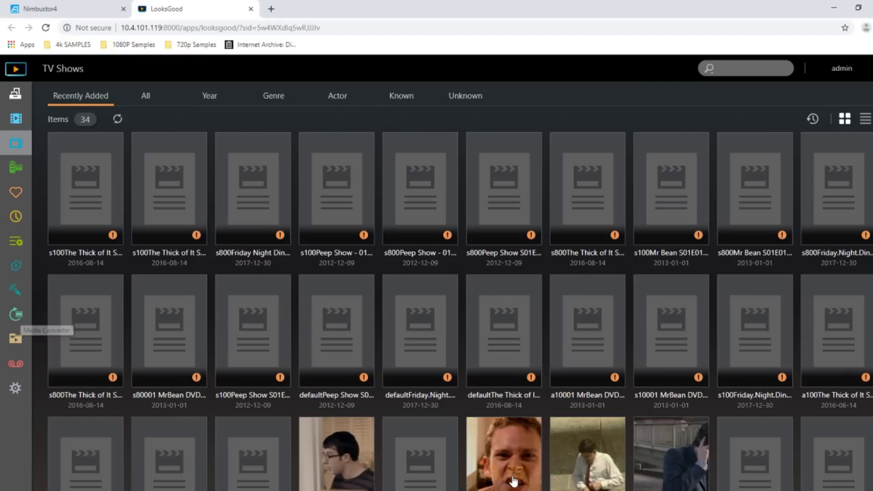
{"action": "scroll", "coordinate": [354, 336], "scroll_direction": "down", "scroll_amount": 2}
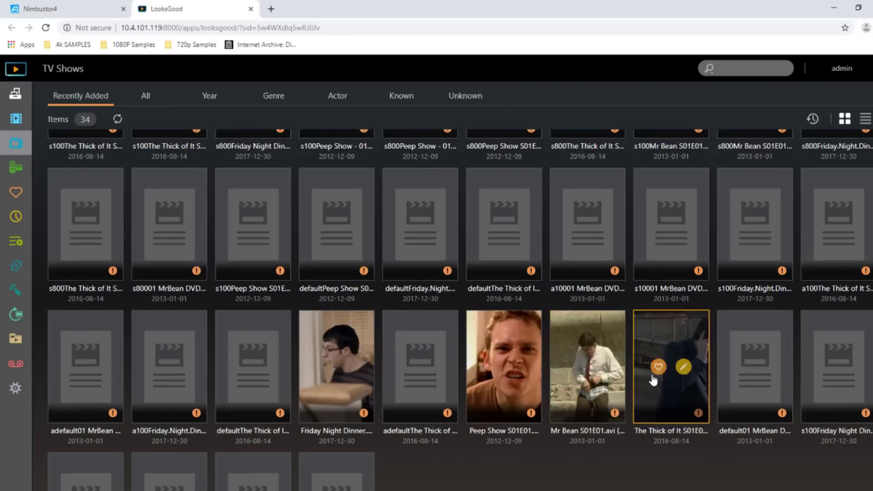
{"action": "left_click", "coordinate": [596, 340]}
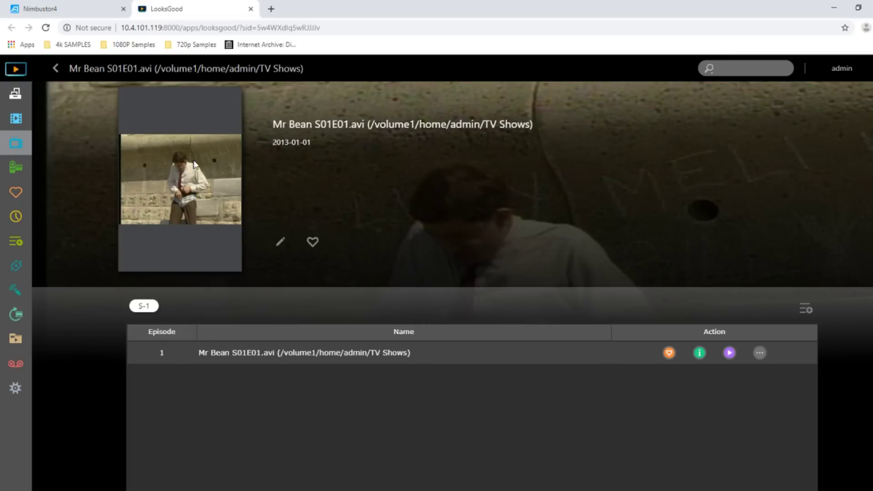
{"action": "left_click", "coordinate": [729, 353]}
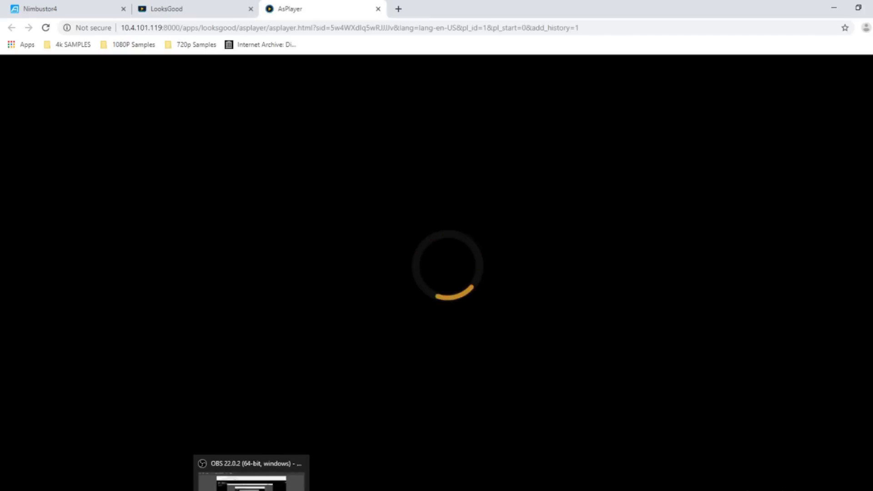
{"action": "left_click", "coordinate": [250, 473]}
{"action": "left_click", "coordinate": [250, 489]}
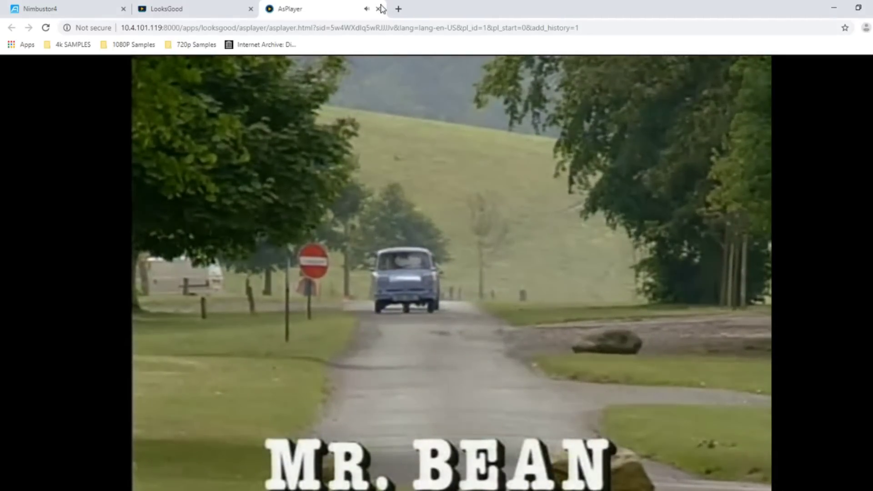
{"action": "left_click", "coordinate": [379, 9]}
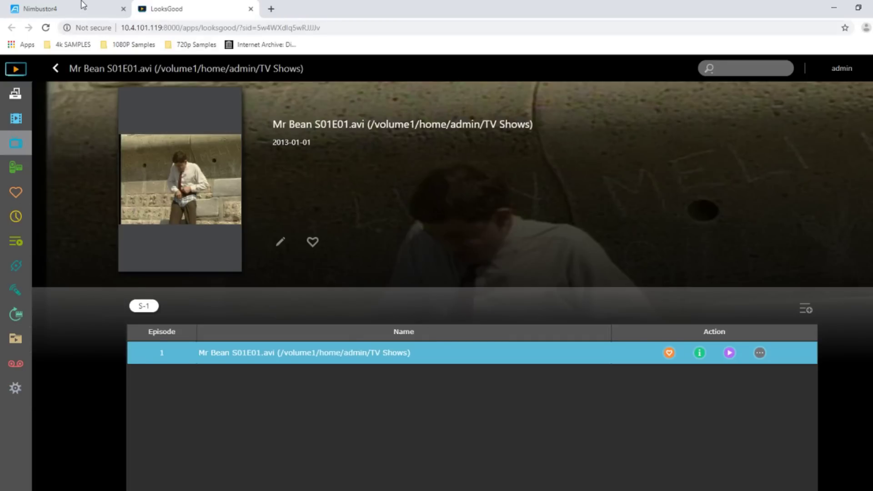
Review the LooksGood Media Converter and TV Recordings settings, with recordings saved to /volume1/Video
{"action": "left_click", "coordinate": [16, 387]}
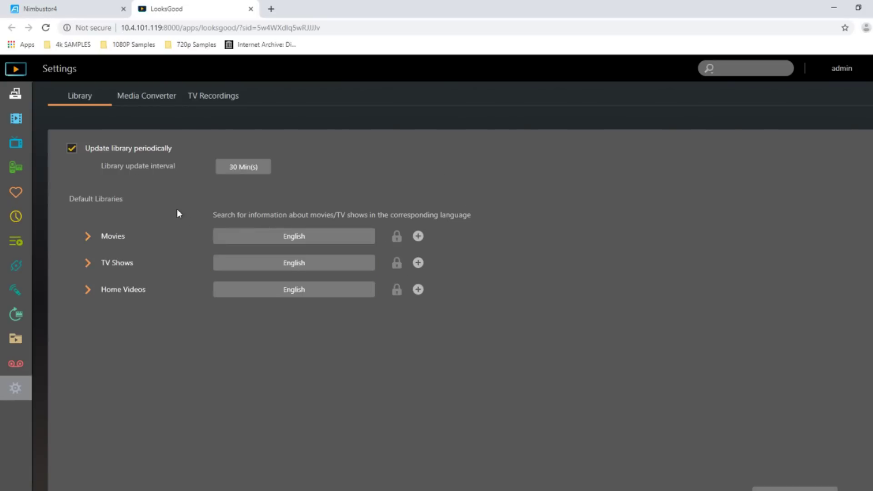
{"action": "left_click", "coordinate": [152, 96]}
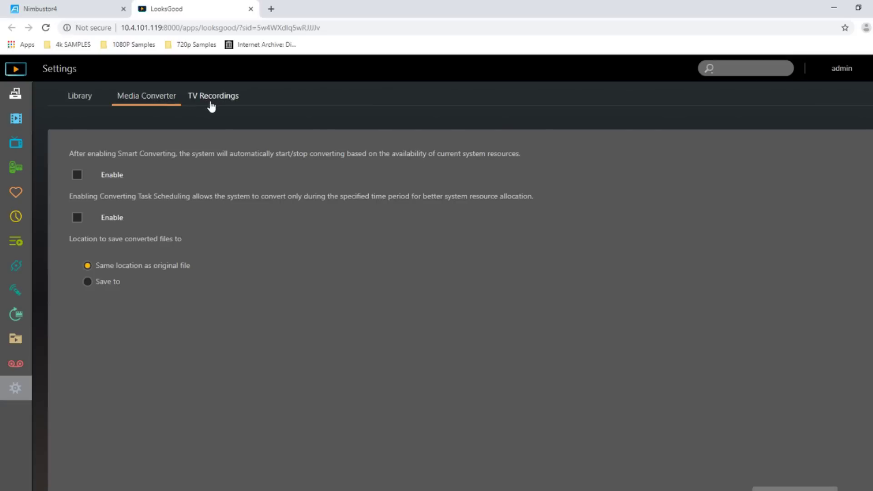
{"action": "left_click", "coordinate": [211, 98]}
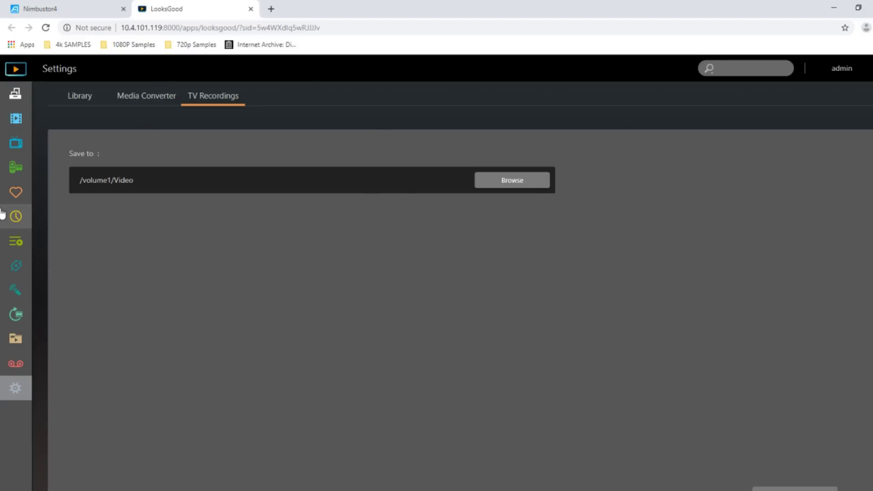
{"action": "left_click", "coordinate": [142, 95]}
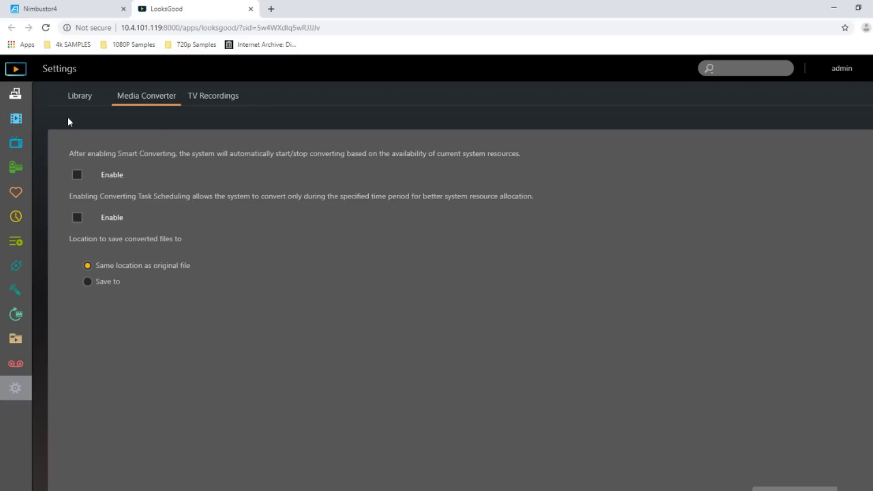
Show the TV Recordings Recorded Files list (0 programs), then close LooksGood
{"action": "left_click", "coordinate": [19, 364]}
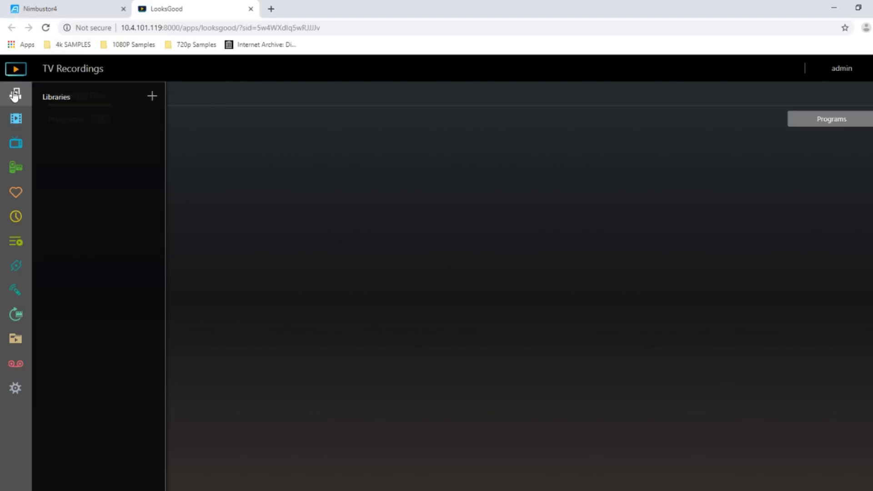
{"action": "left_click", "coordinate": [15, 95]}
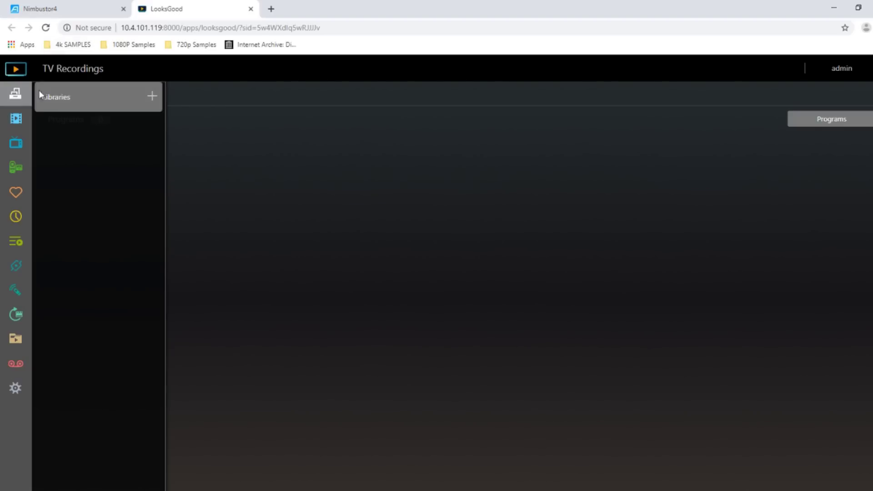
{"action": "left_click", "coordinate": [251, 9]}
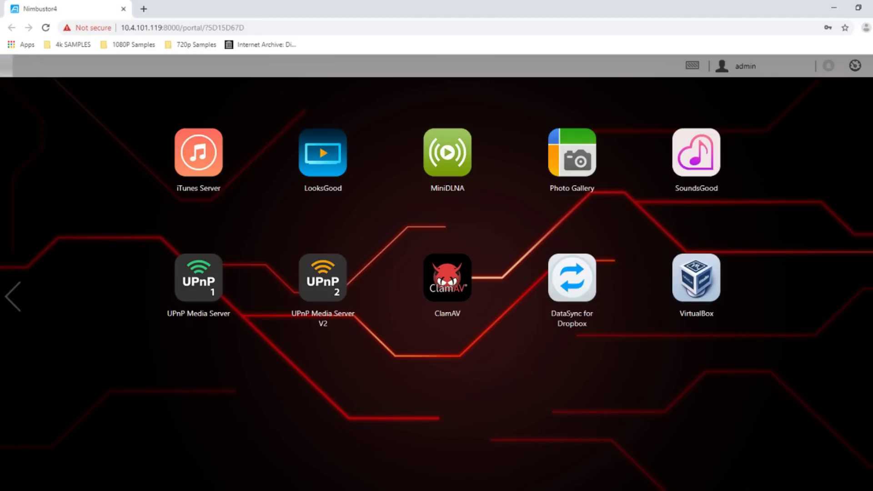
Flip between the portal desktop pages and return to the first page of system apps
{"action": "scroll", "coordinate": [540, 163], "scroll_direction": "up", "scroll_amount": 1}
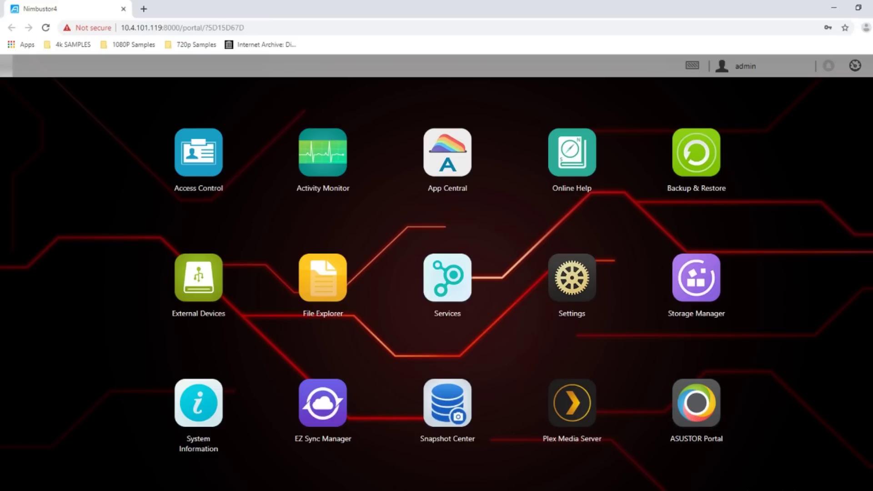
{"action": "scroll", "coordinate": [820, 260], "scroll_direction": "down", "scroll_amount": 1}
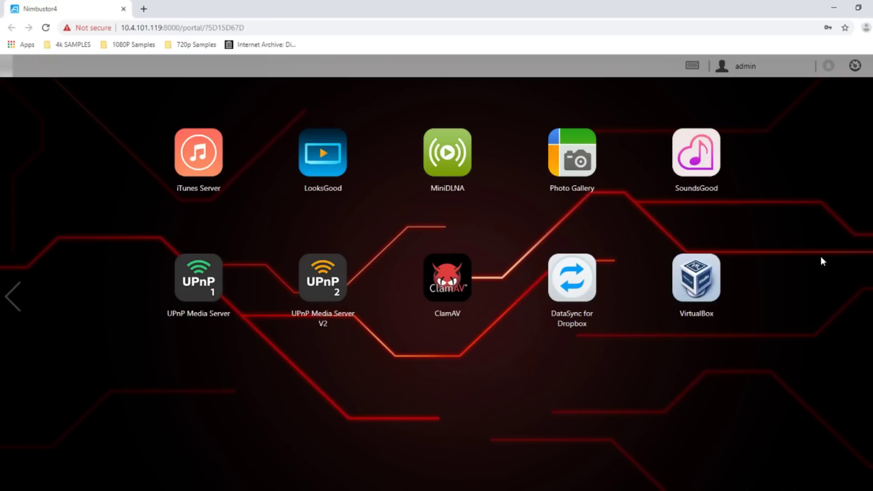
{"action": "left_click", "coordinate": [13, 296]}
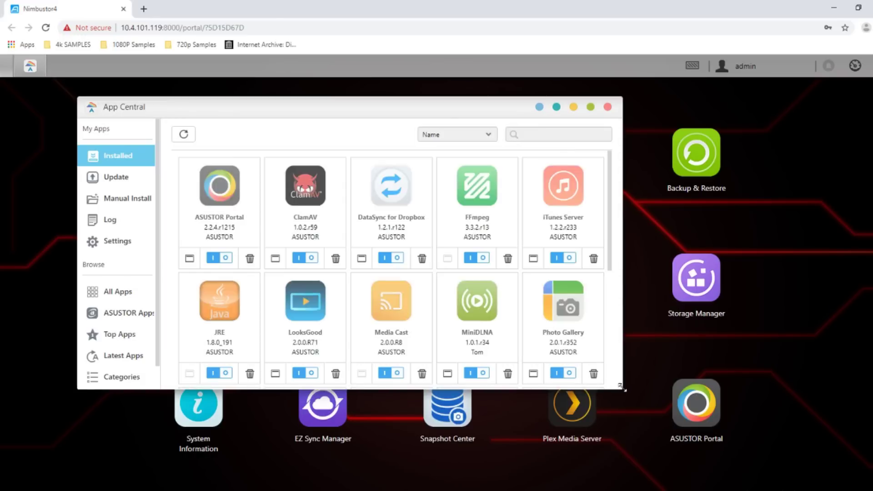
Enlarge the App Central window, scroll the Installed list and switch to All Apps
{"action": "left_click_drag", "start_coordinate": [623, 387], "coordinate": [832, 463]}
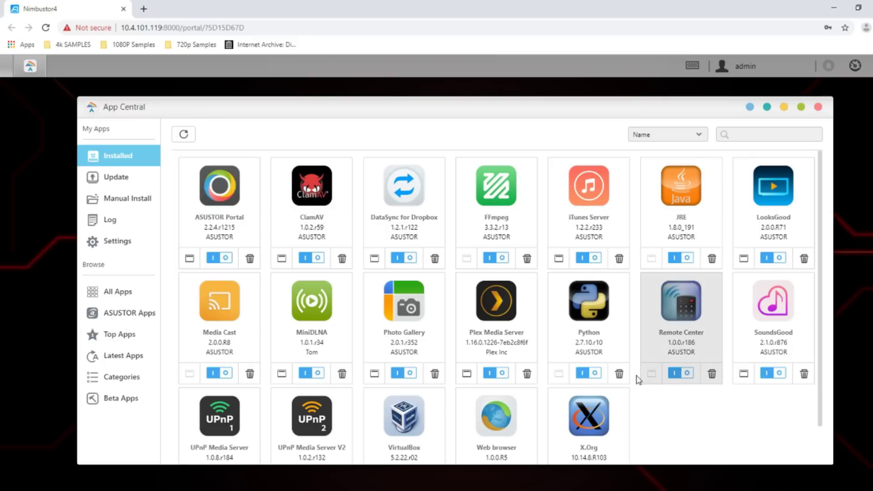
{"action": "scroll", "coordinate": [637, 379], "scroll_direction": "down", "scroll_amount": 1}
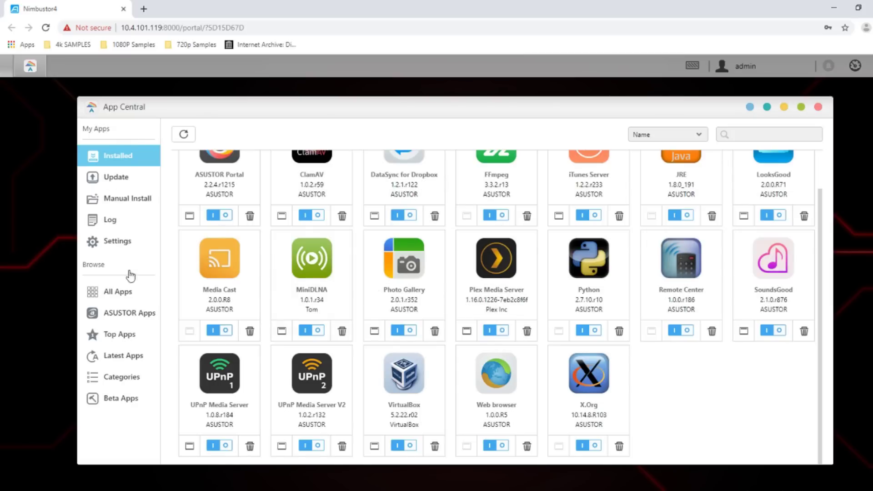
{"action": "left_click", "coordinate": [120, 300]}
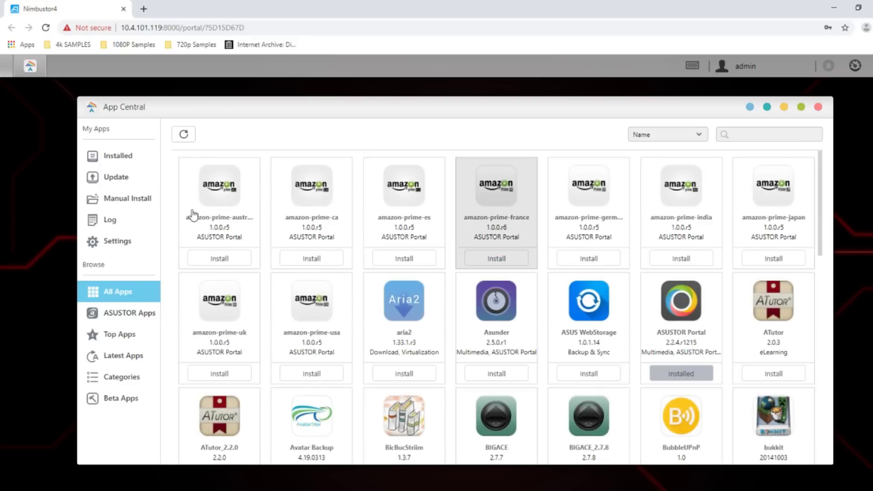
Scroll through the All Apps catalogue and switch to the Top Apps list
{"action": "scroll", "coordinate": [280, 271], "scroll_direction": "down", "scroll_amount": 9}
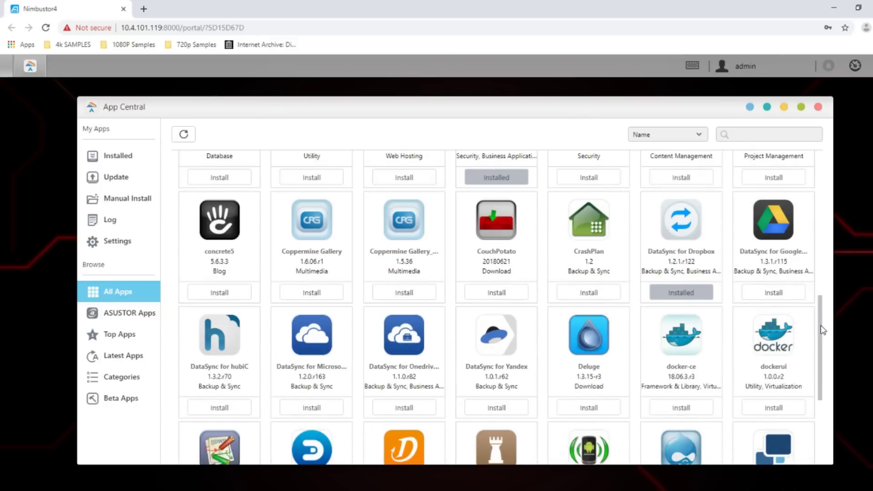
{"action": "scroll", "coordinate": [818, 332], "scroll_direction": "down", "scroll_amount": 2}
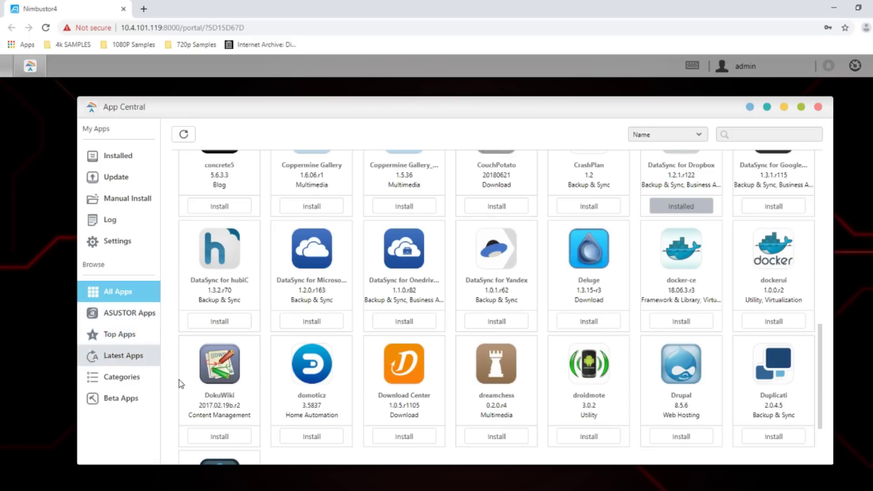
{"action": "left_click", "coordinate": [117, 338]}
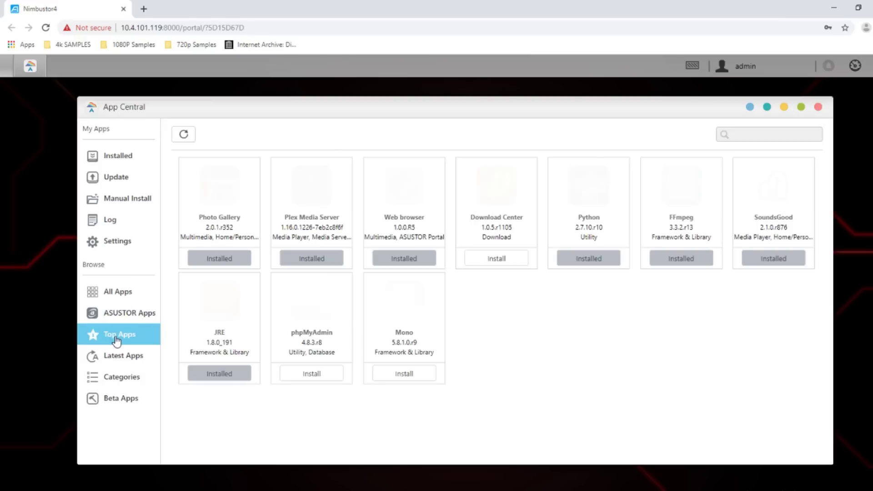